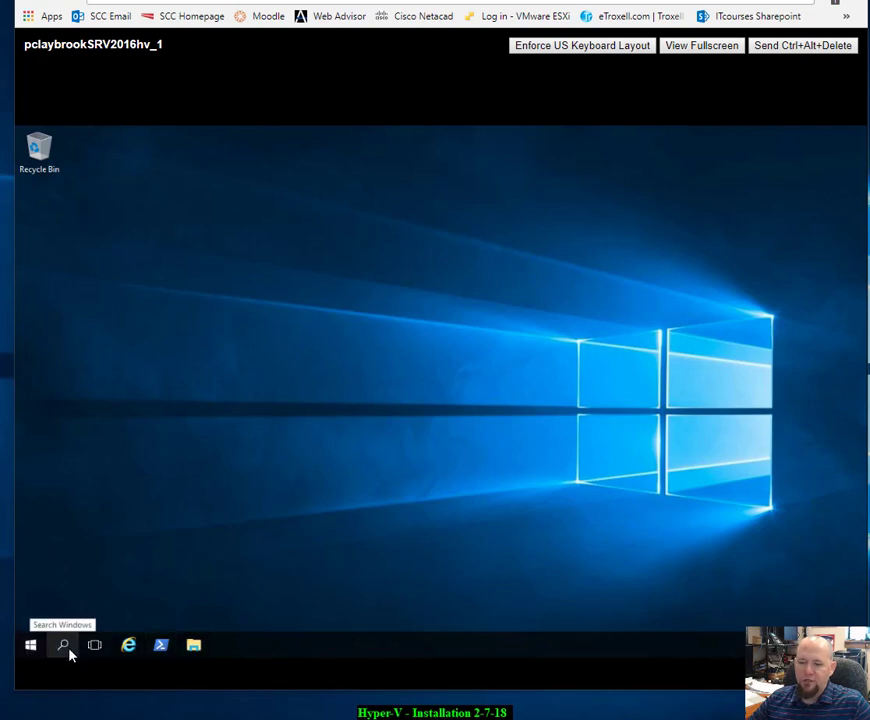
Step: Search Windows for 'server' to bring up Server Manager
click(70, 655)
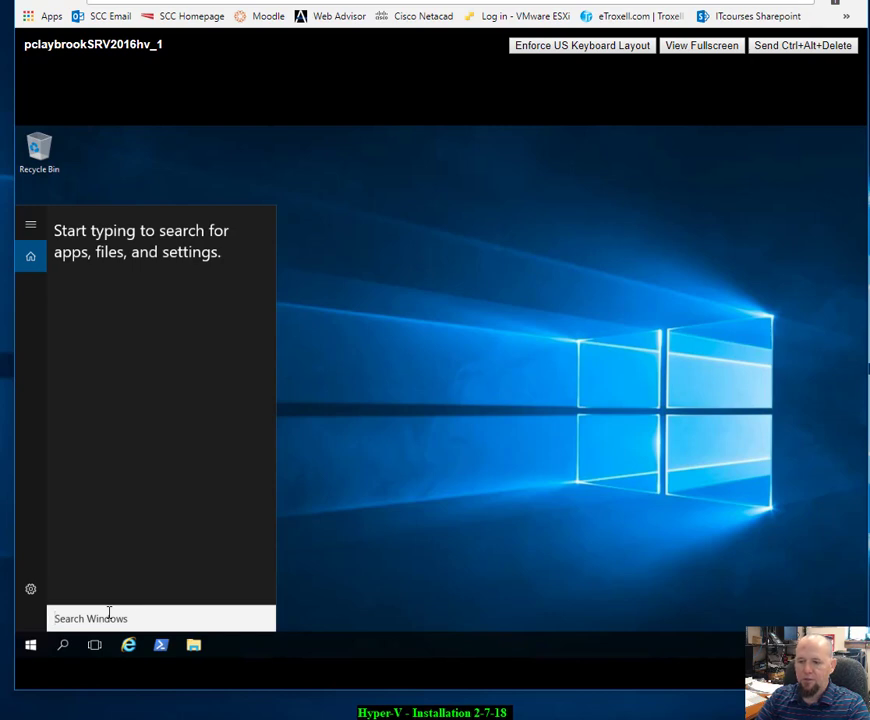
text(ser)
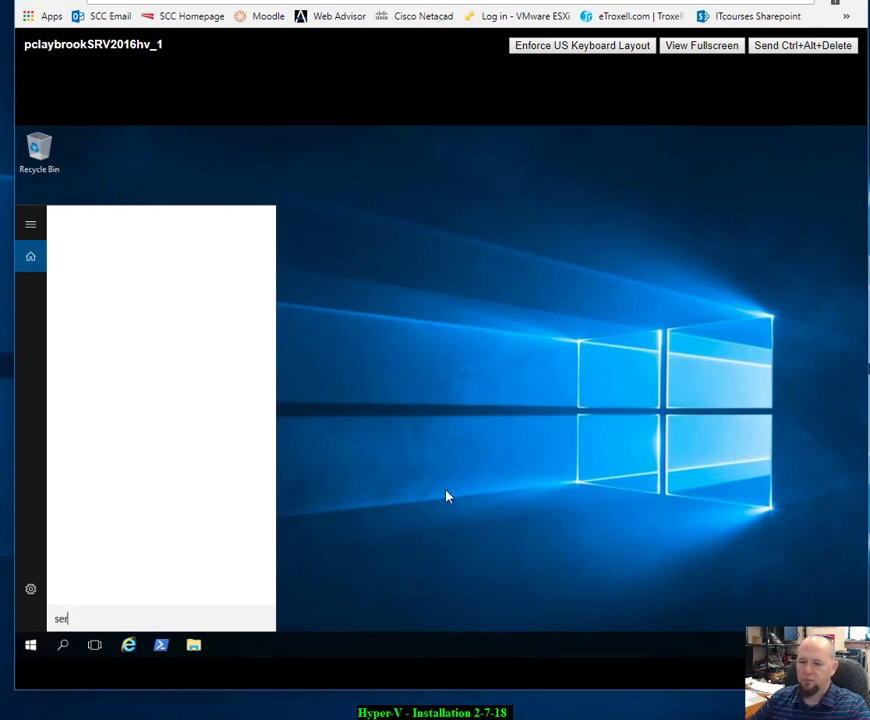
text(v)
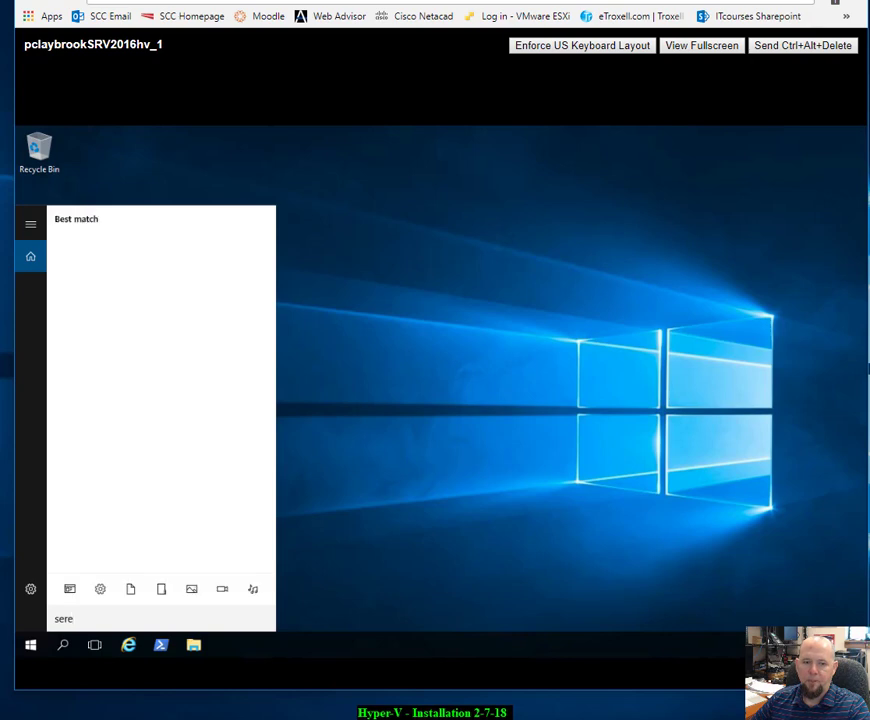
text(er)
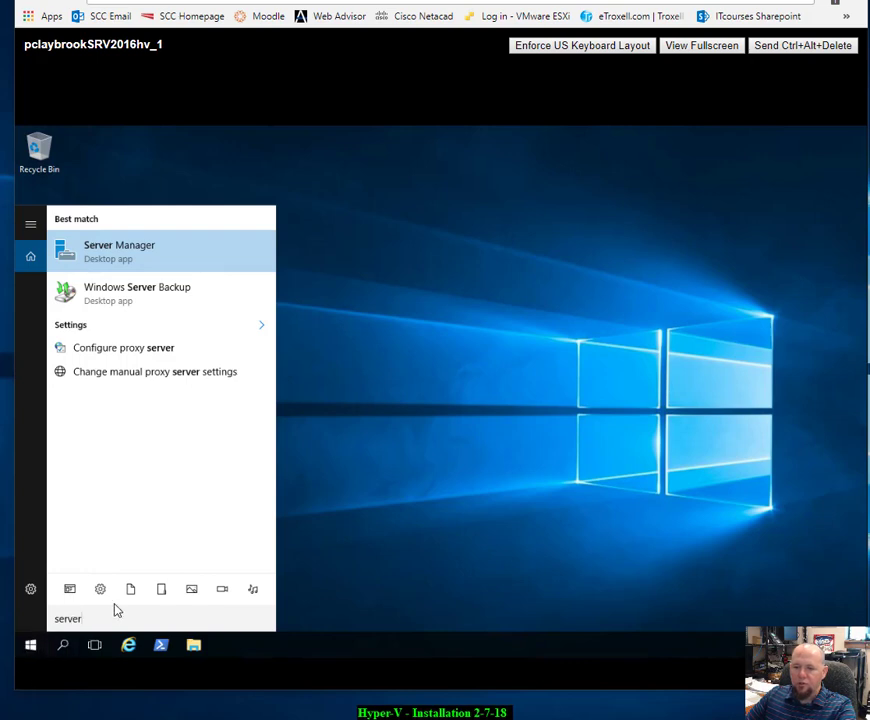
Step: Launch Server Manager and open Hyper-V Manager maximized from Tools
click(115, 268)
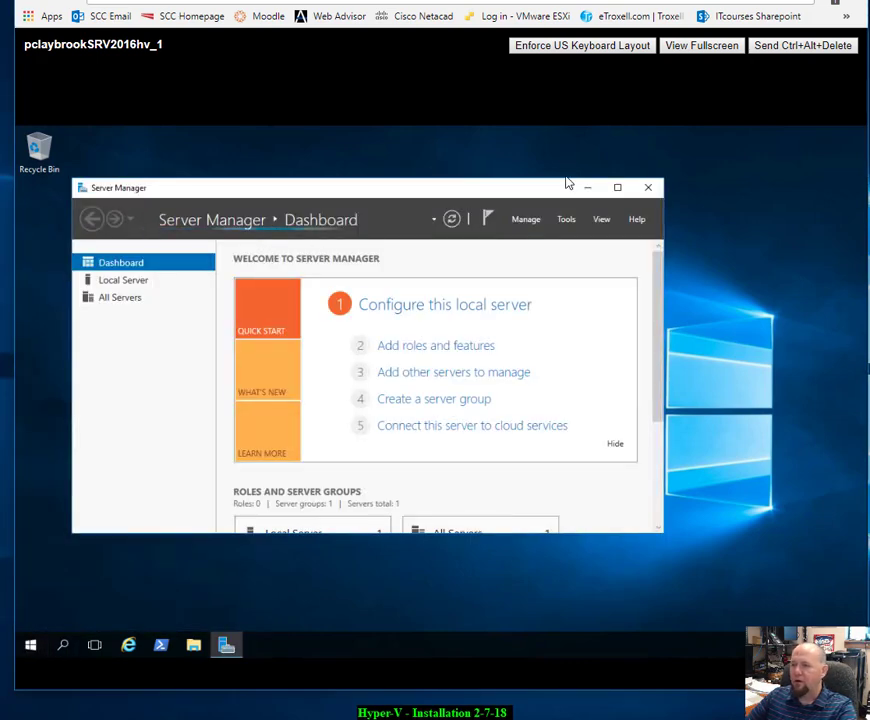
drag(565, 190, 616, 163)
click(618, 193)
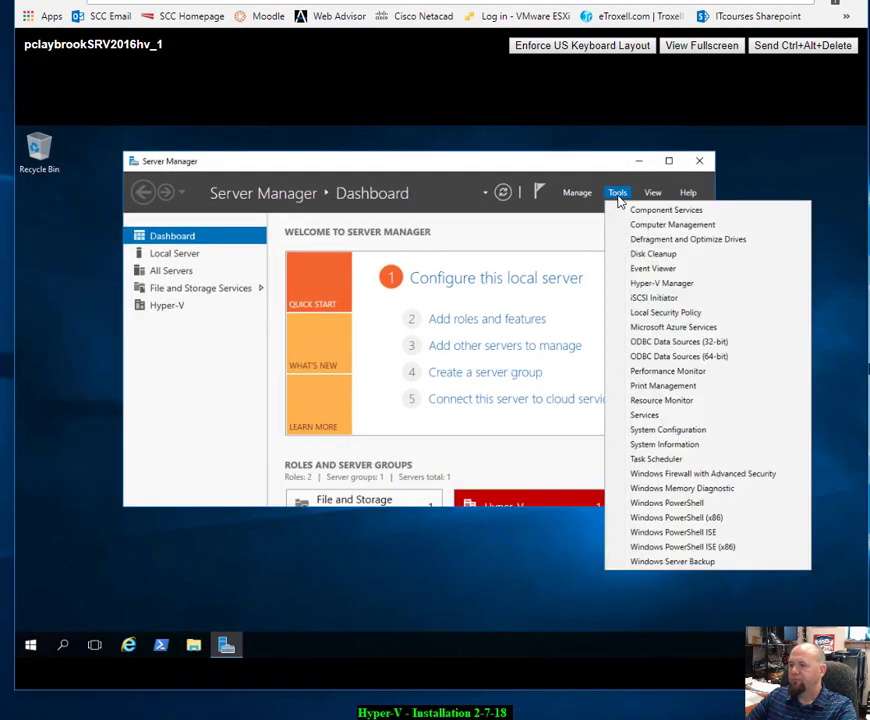
click(641, 284)
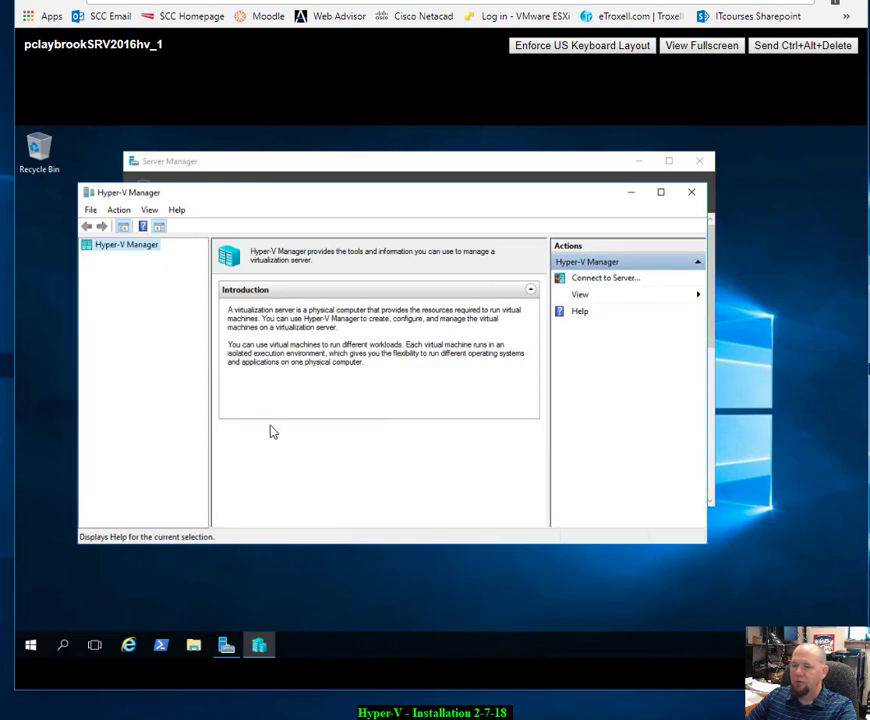
click(664, 192)
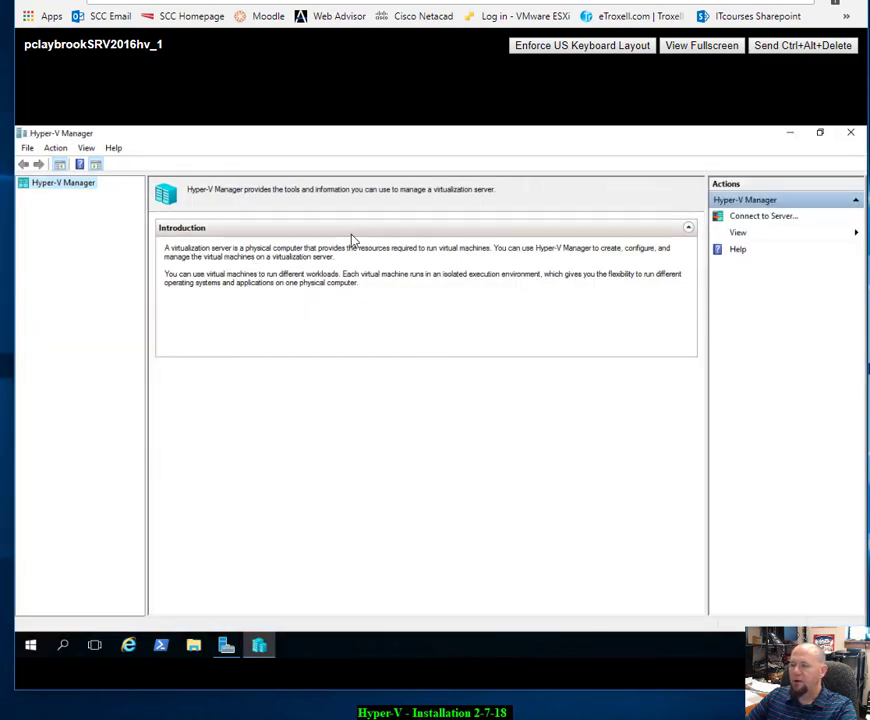
Step: Try connecting Hyper-V Manager to a server, dismiss the connection error, and close it
click(762, 218)
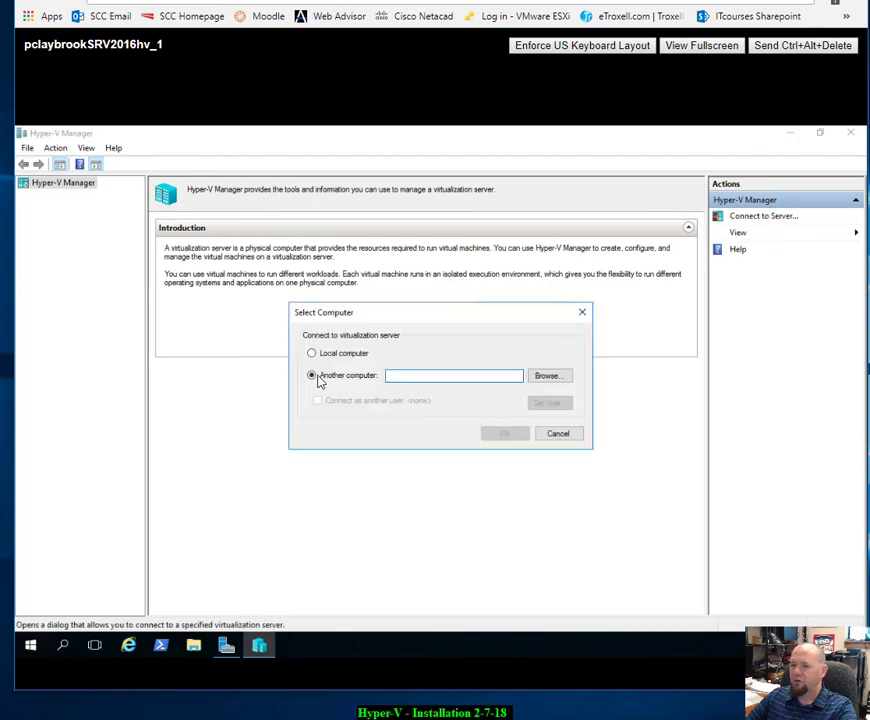
click(333, 361)
click(502, 434)
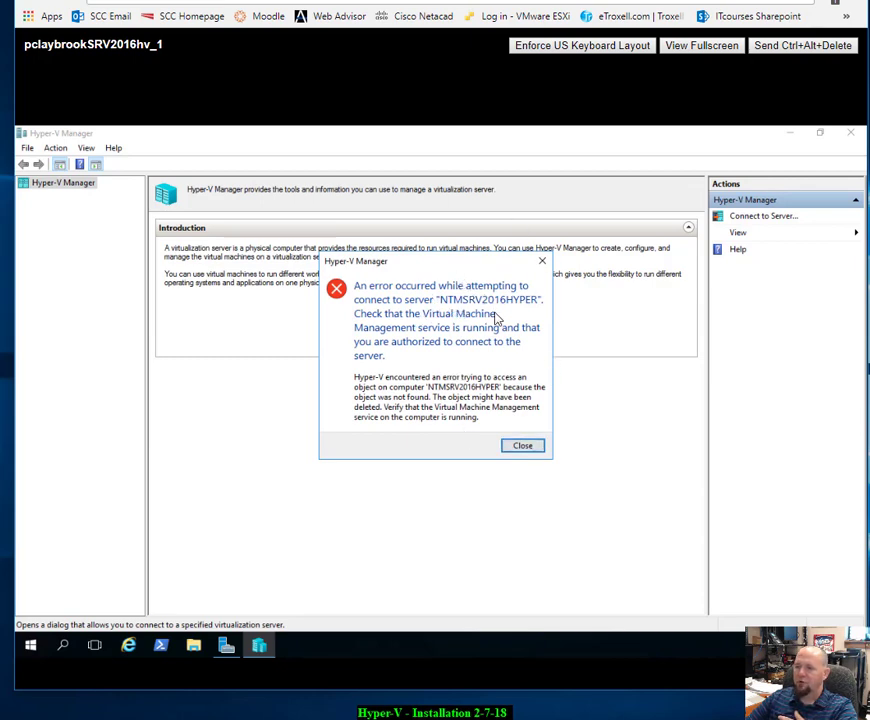
click(523, 447)
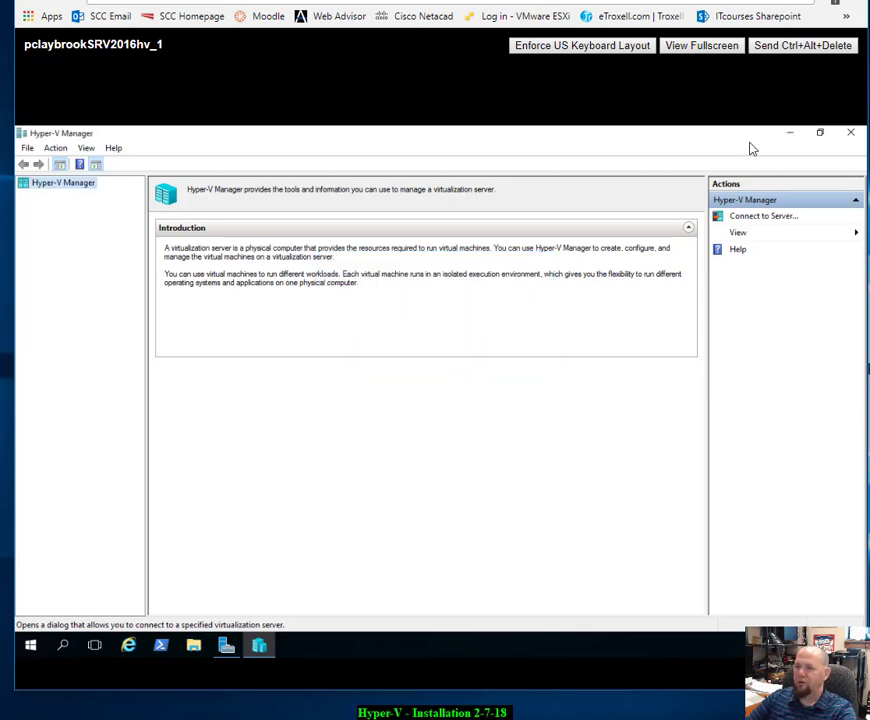
click(848, 134)
Step: Rename the local server's computer to pcaSRV2016hv_1 in System Properties
click(172, 256)
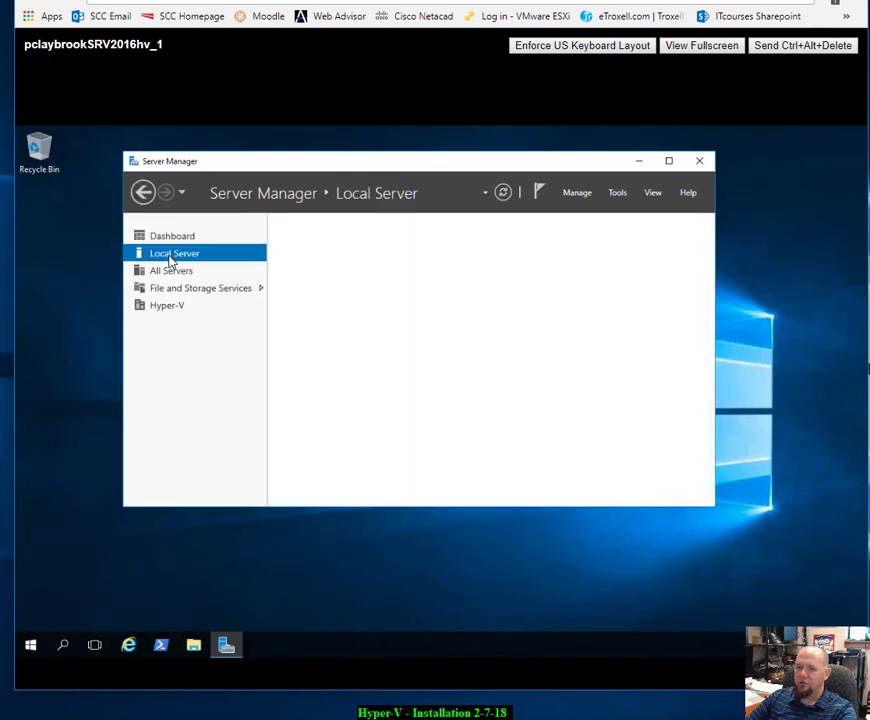
click(437, 262)
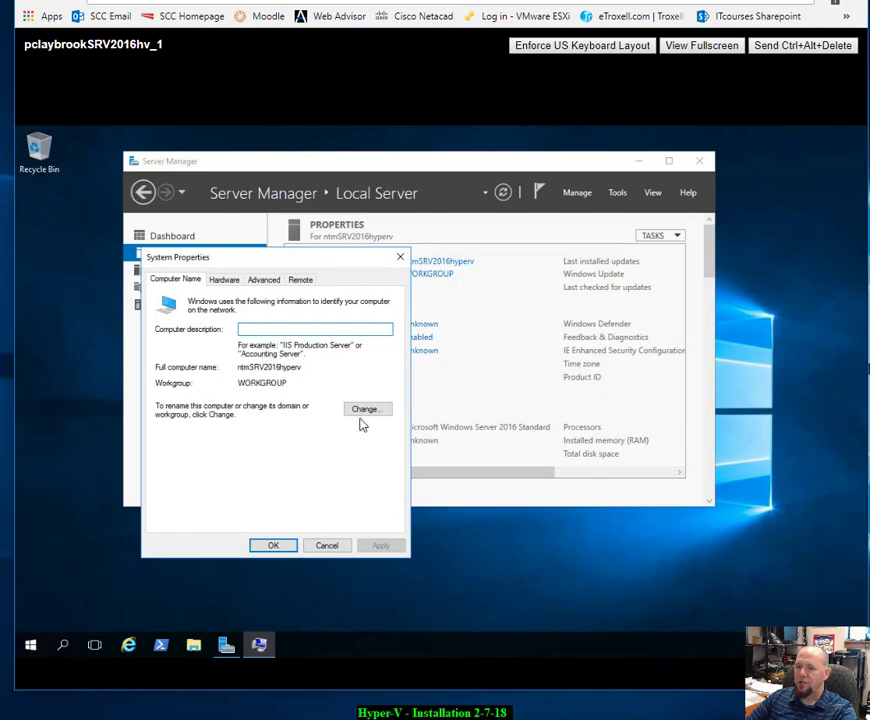
drag(305, 258, 363, 300)
click(437, 452)
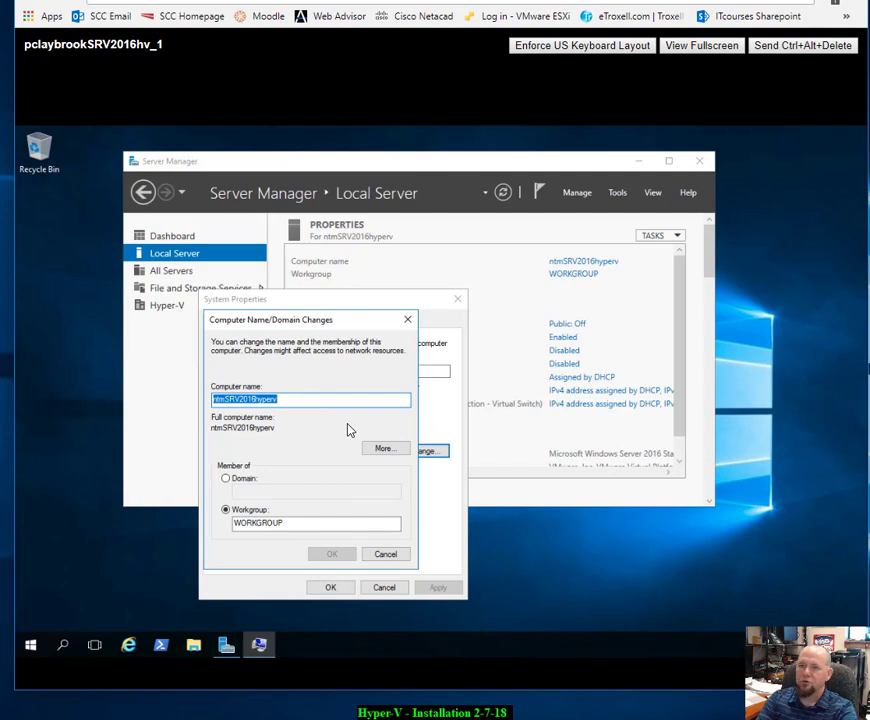
text(pca)
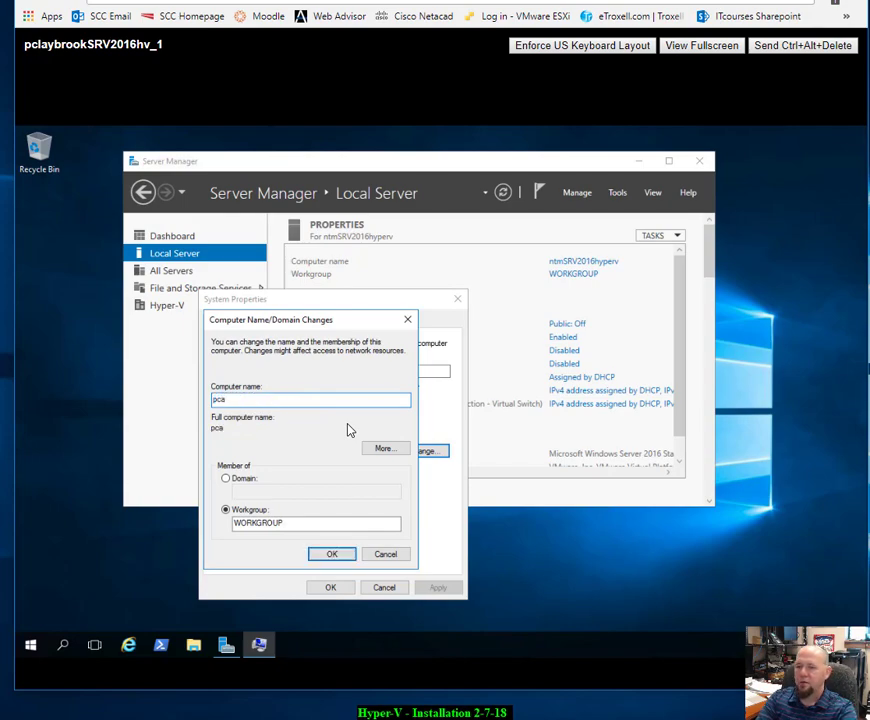
text(SR)
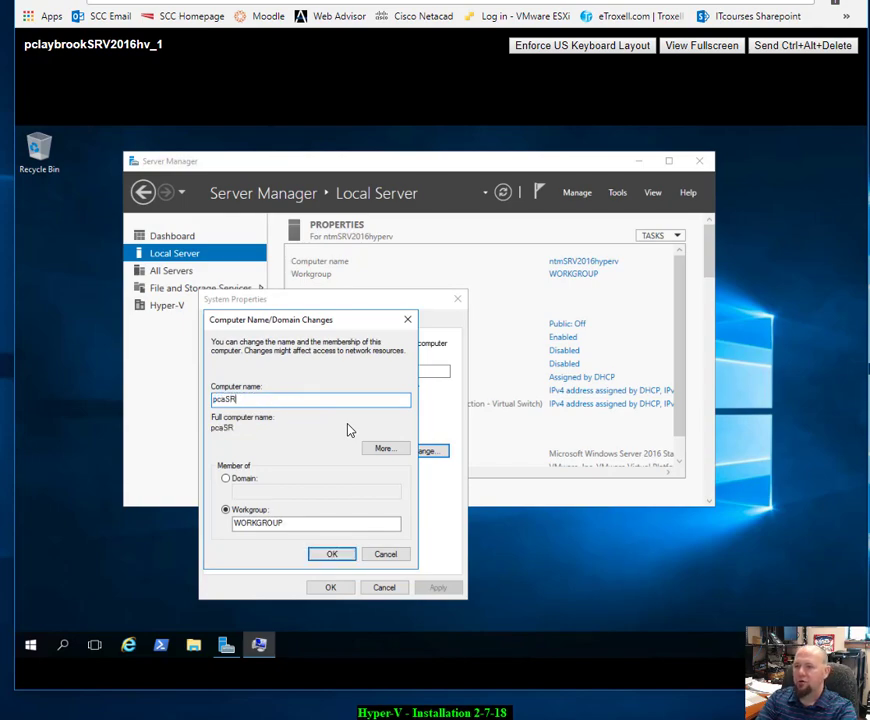
text(V2012)
key(BackSpace)
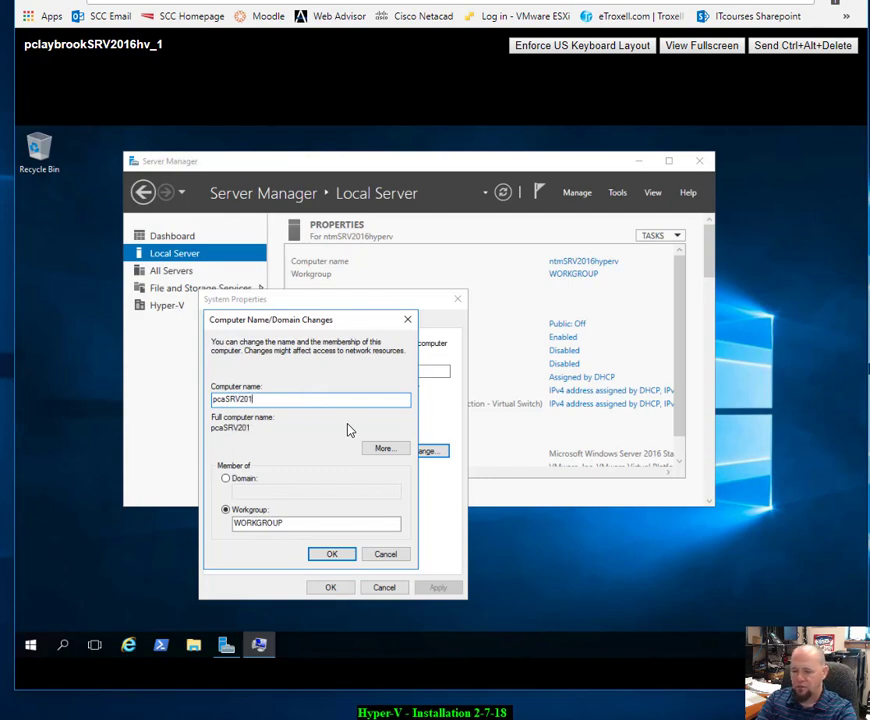
text(6hv)
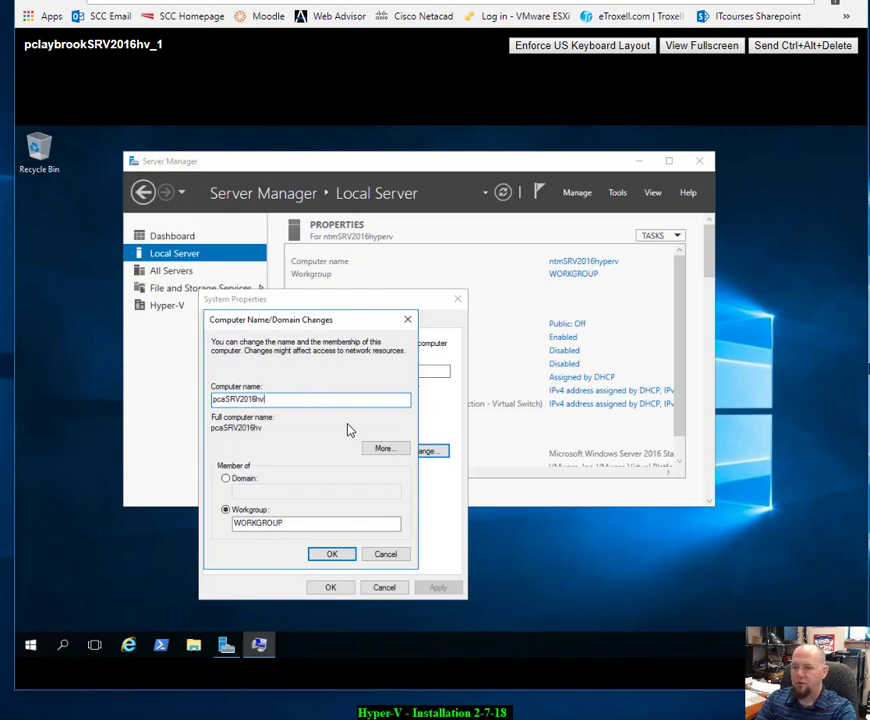
text(_1)
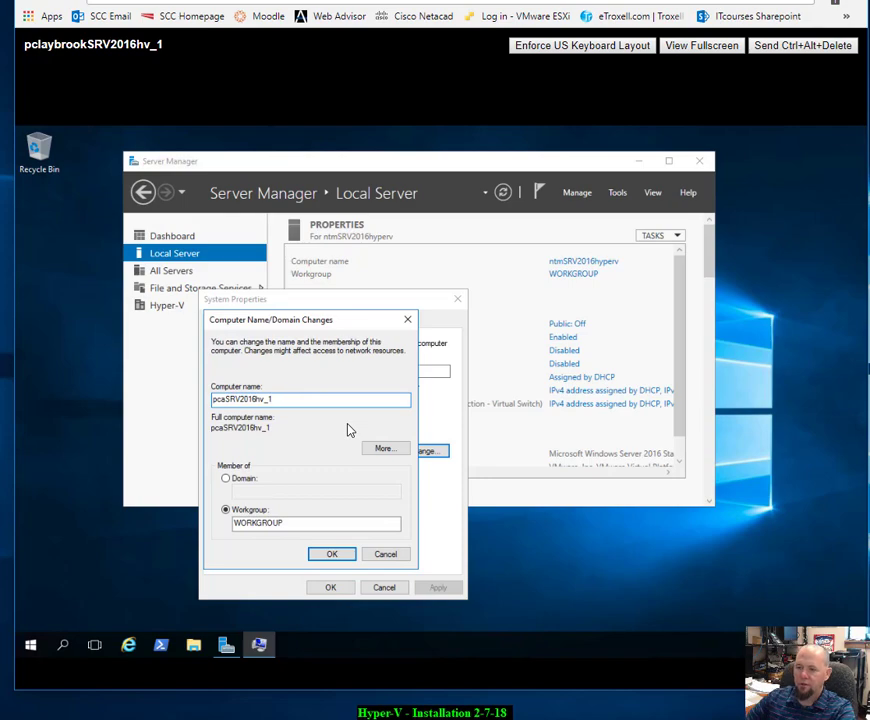
click(334, 556)
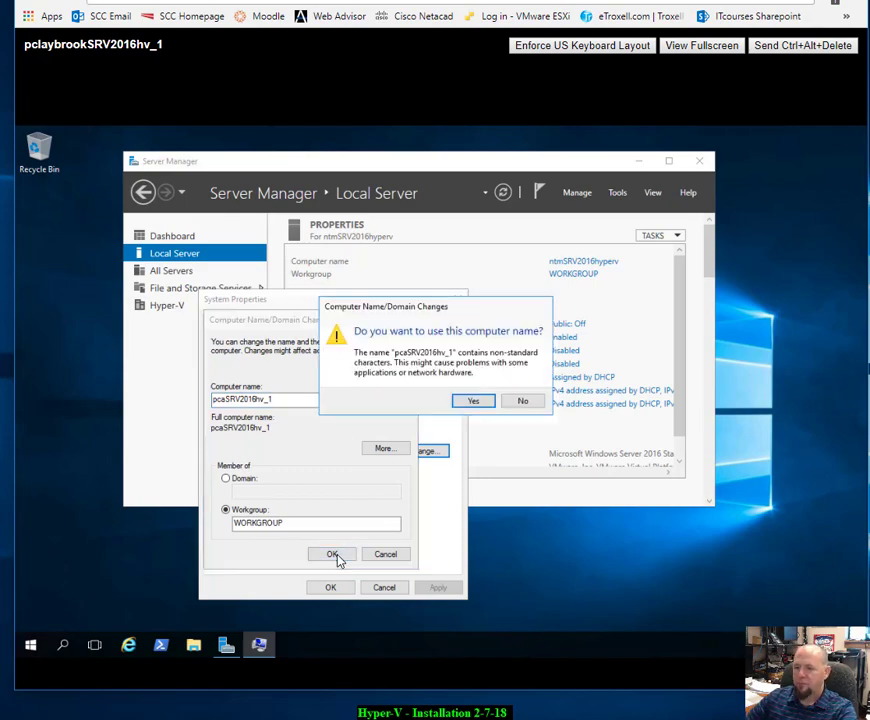
Step: Accept the name warning, confirm the change, and restart the server now
click(473, 402)
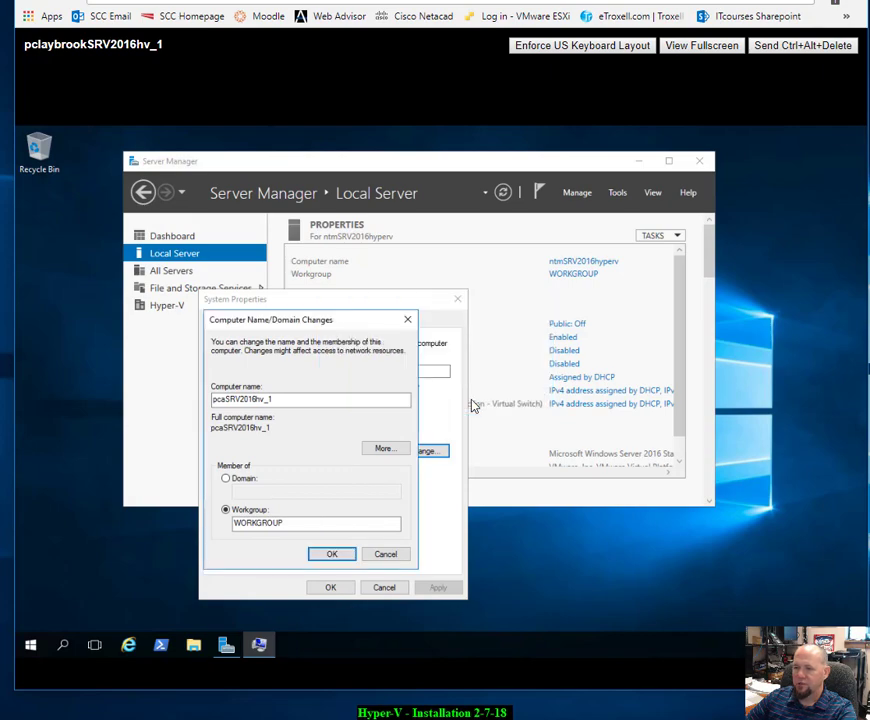
click(331, 555)
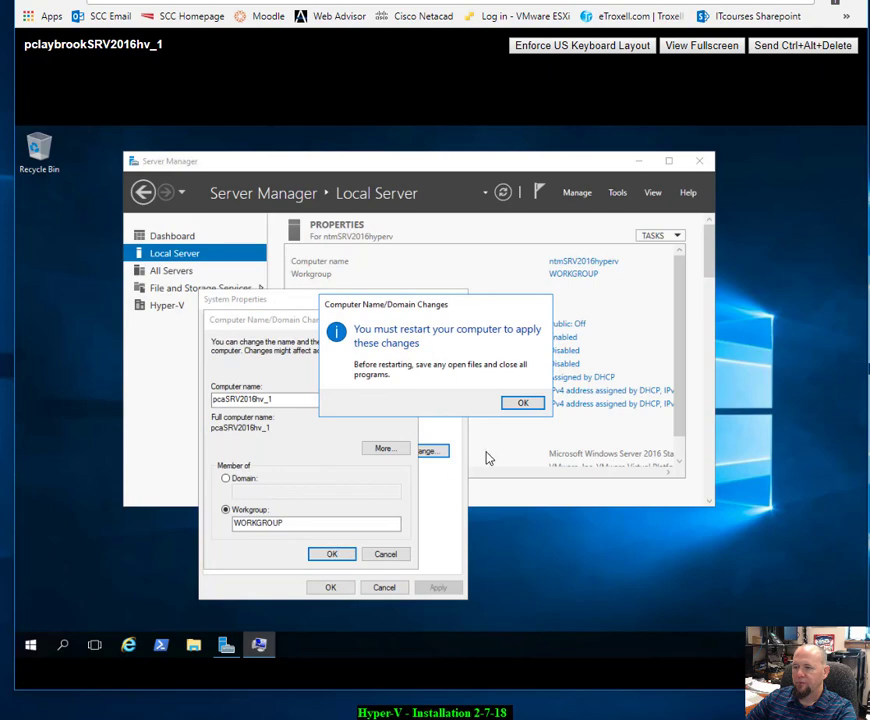
click(513, 405)
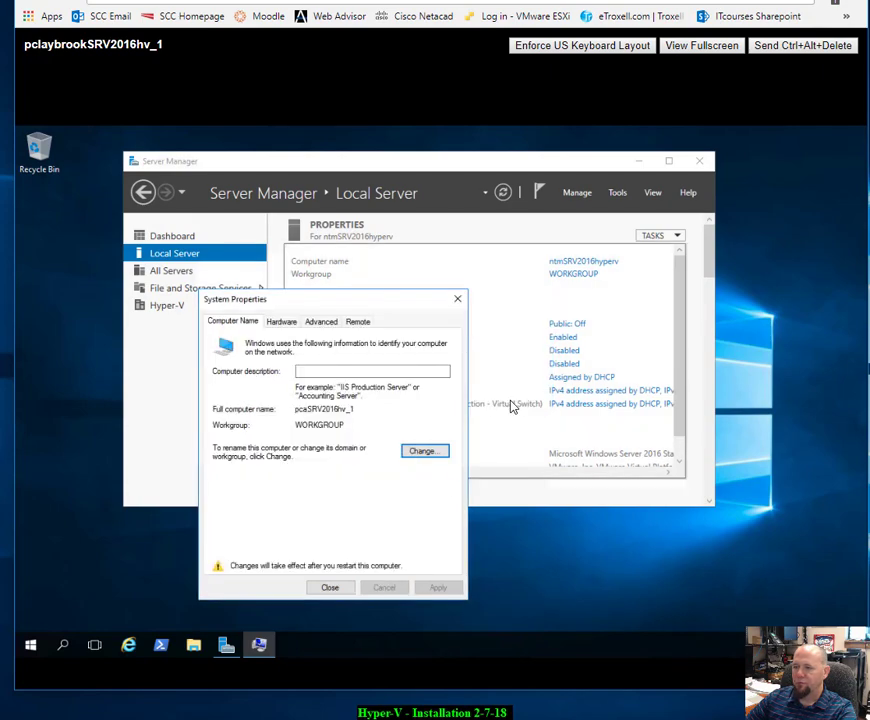
click(322, 591)
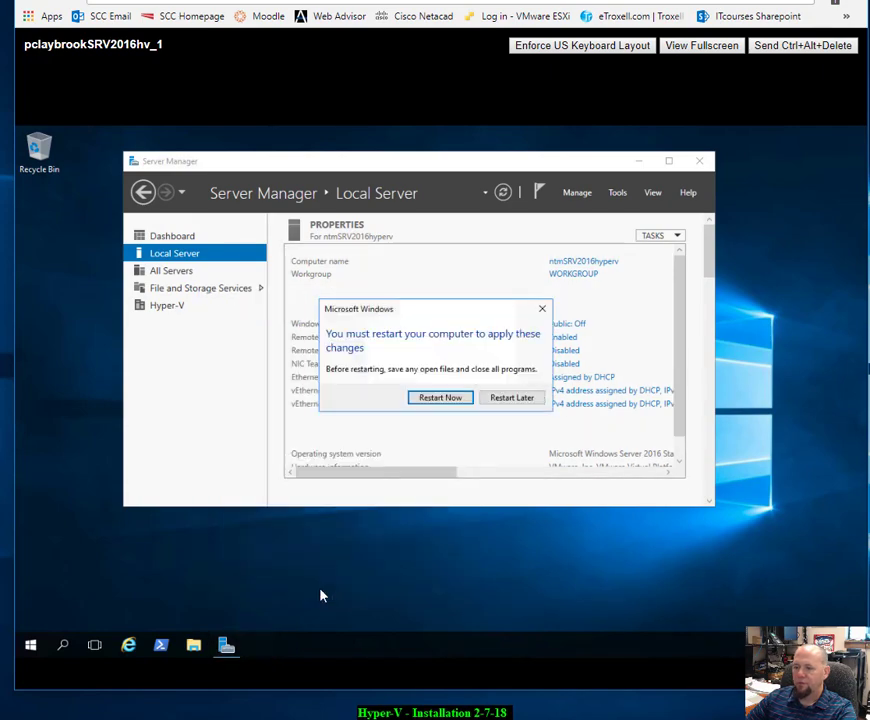
click(439, 398)
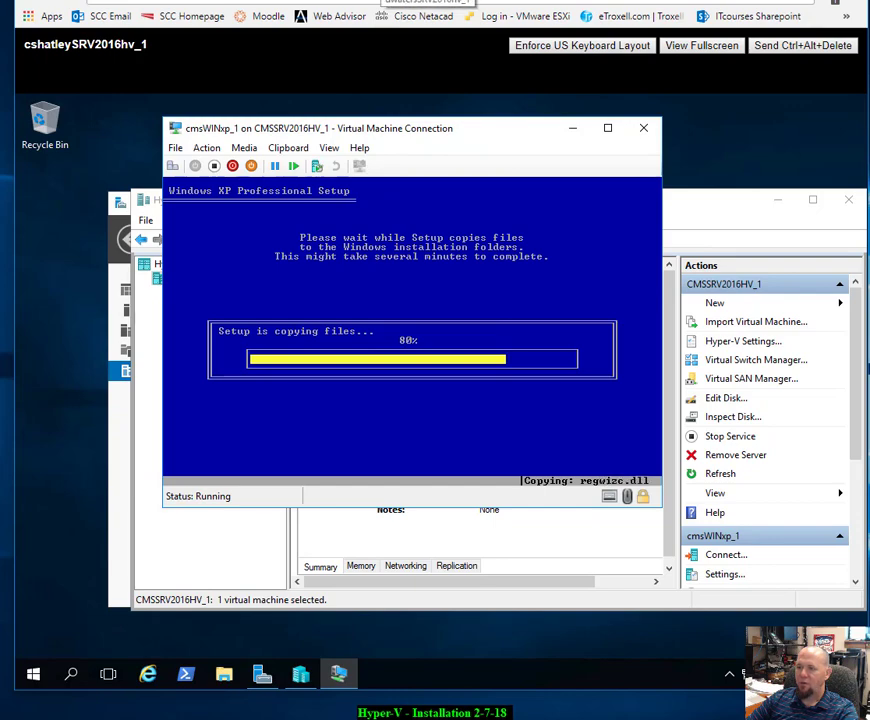
Step: Check another student's server session, then return to the renamed server's session
click(430, 2)
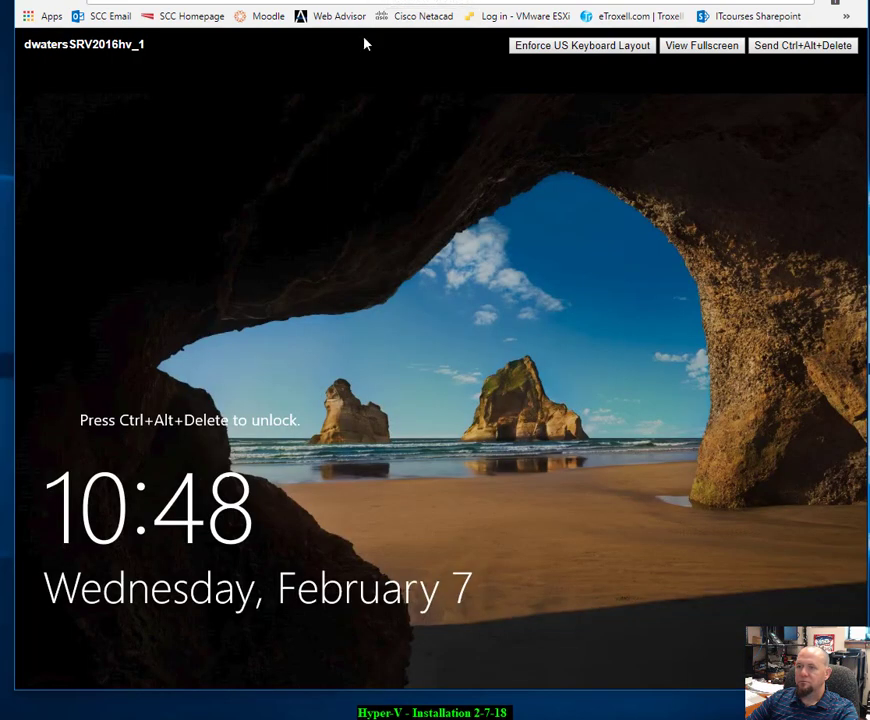
key(ctrl+Tab)
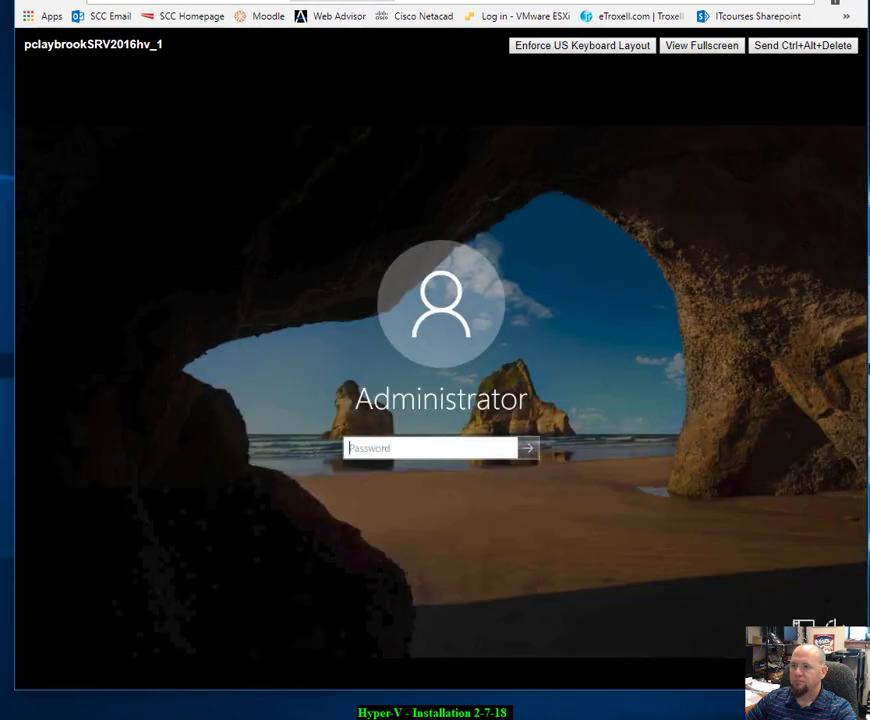
Step: Sign in as Administrator by entering the account password
click(452, 450)
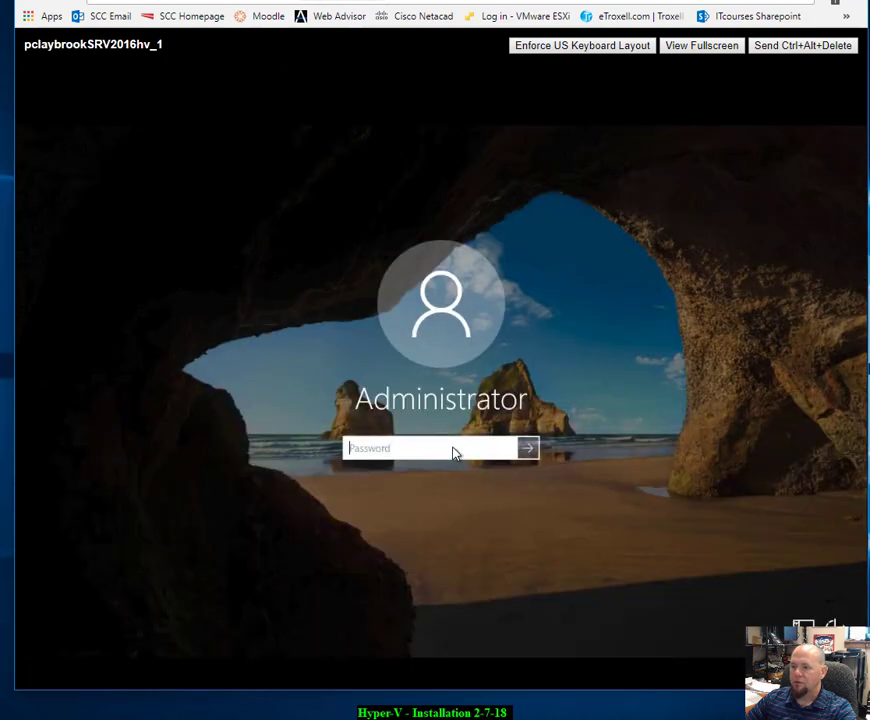
text(P)
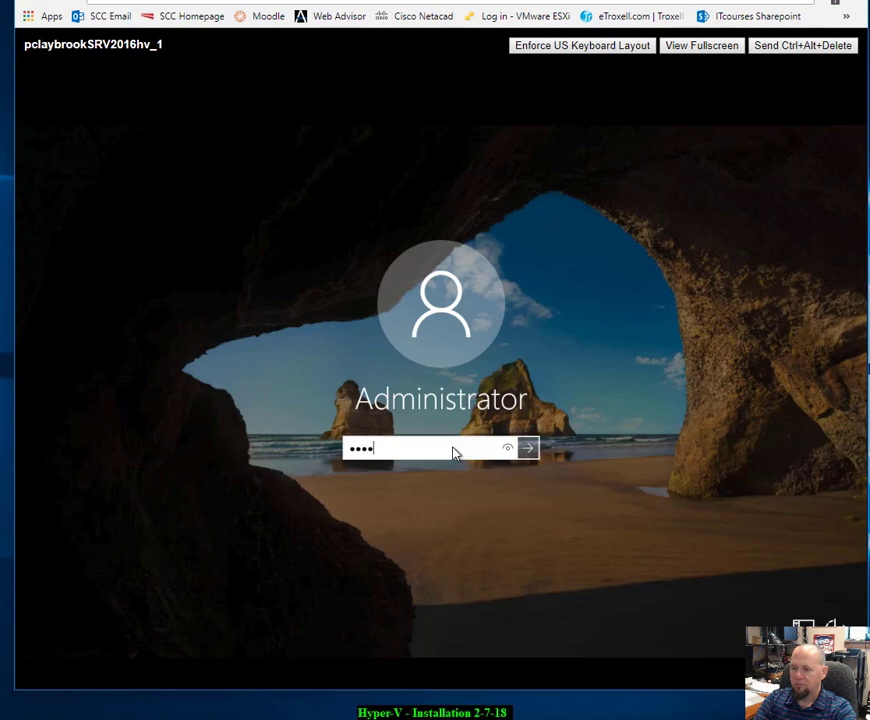
text(@ssw0rd)
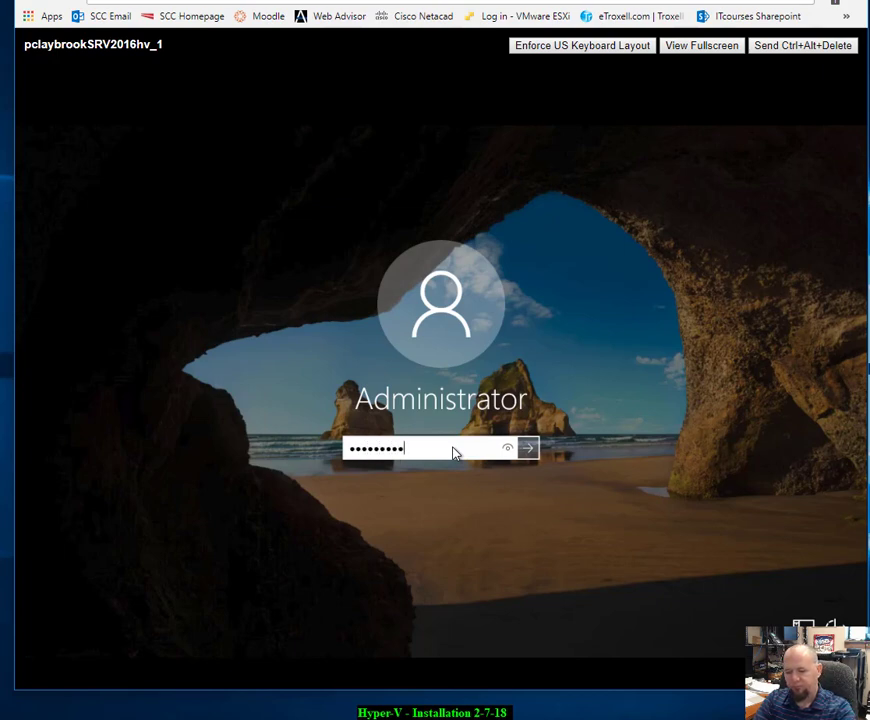
key(Return)
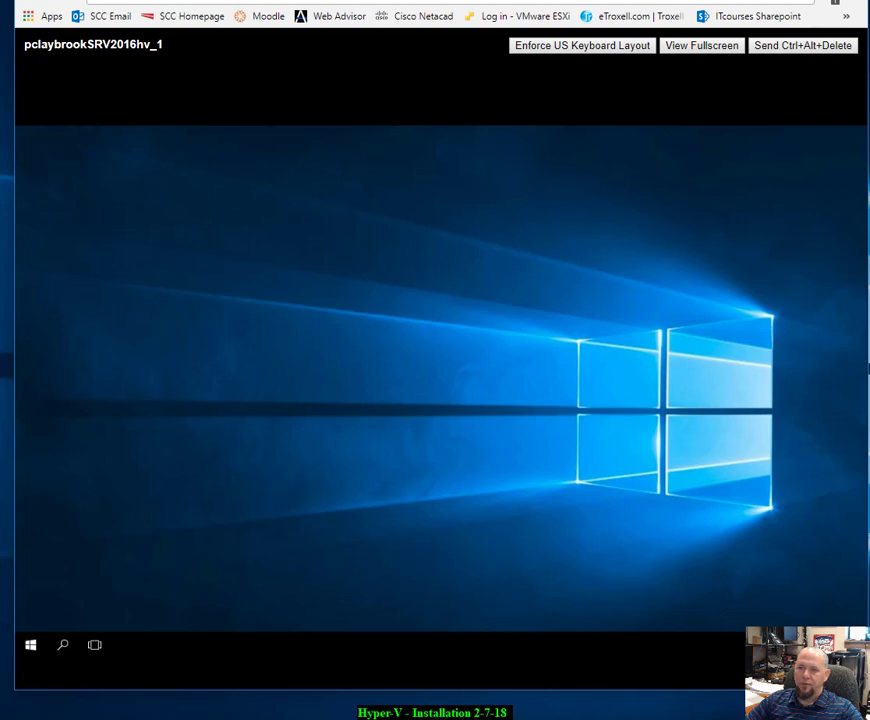
Step: Select the VM name text in the console header while Server Manager loads
drag(24, 44, 171, 33)
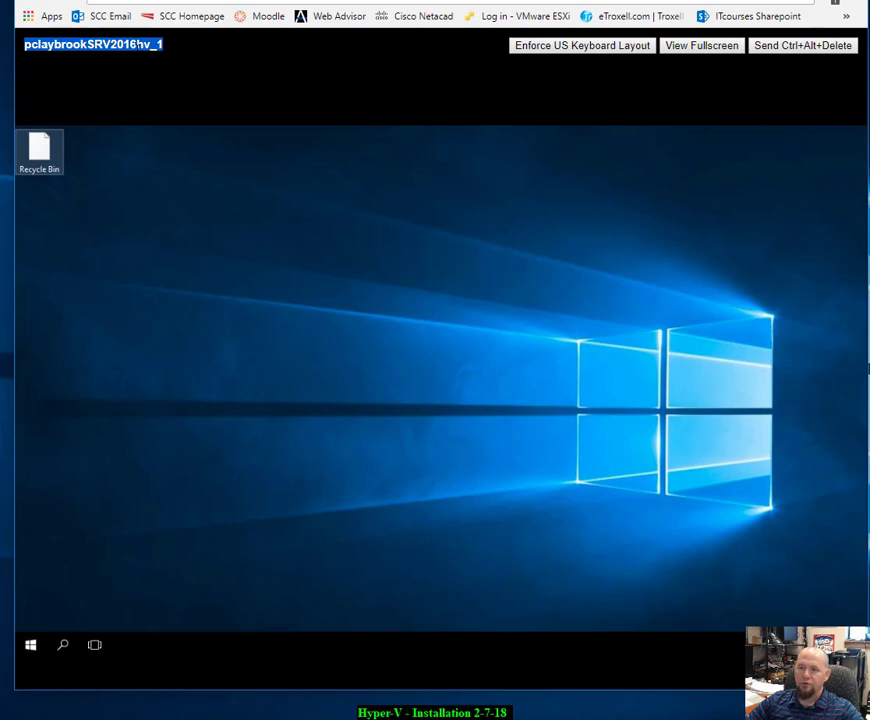
drag(169, 54, 114, 67)
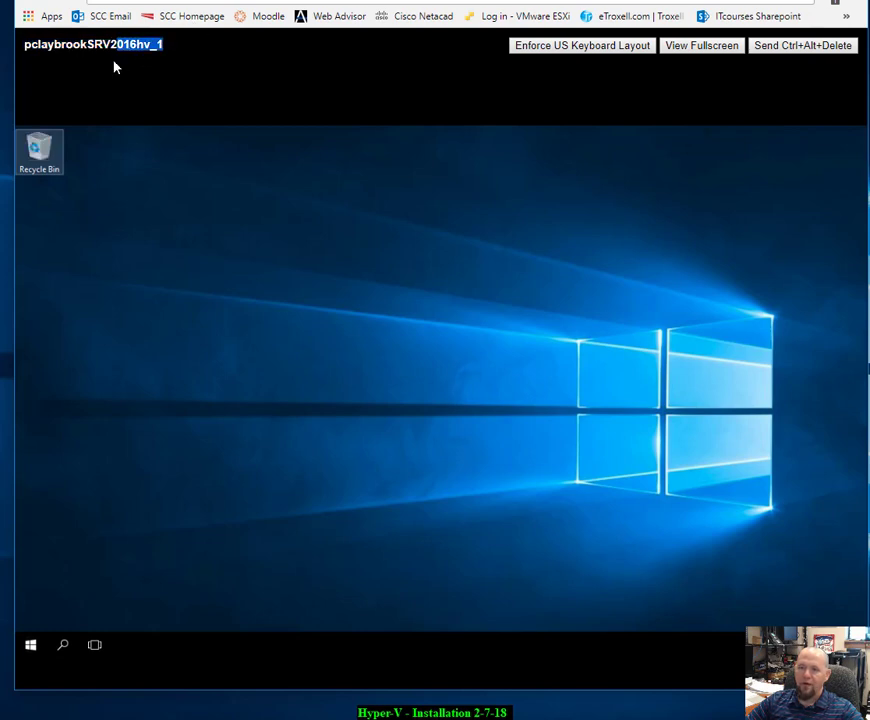
drag(53, 61, 31, 46)
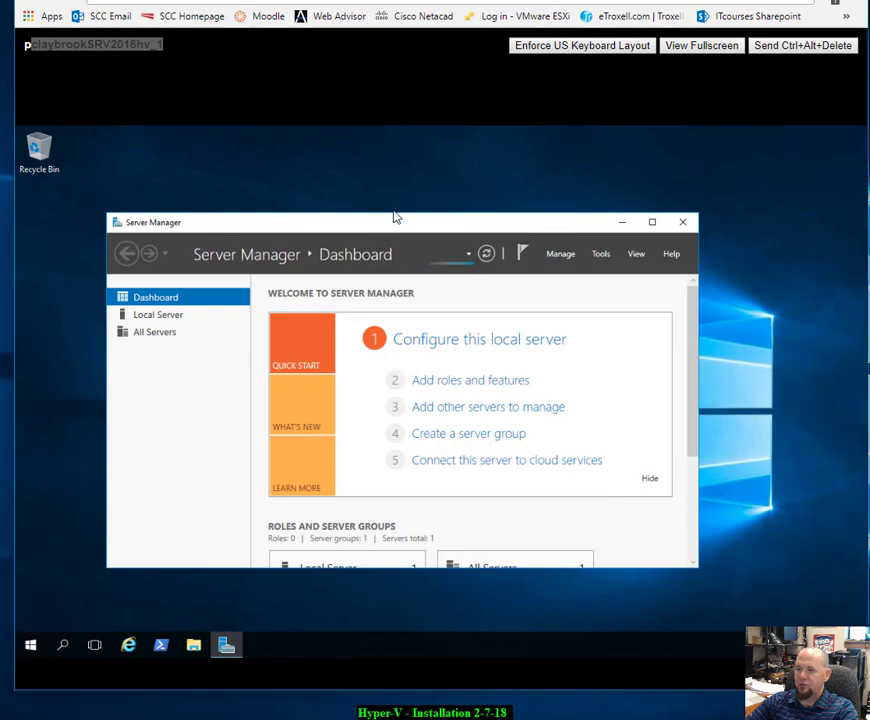
Step: Move Server Manager aside and select the PCASRV2016HV_1 host in Hyper-V Manager
drag(395, 222, 519, 195)
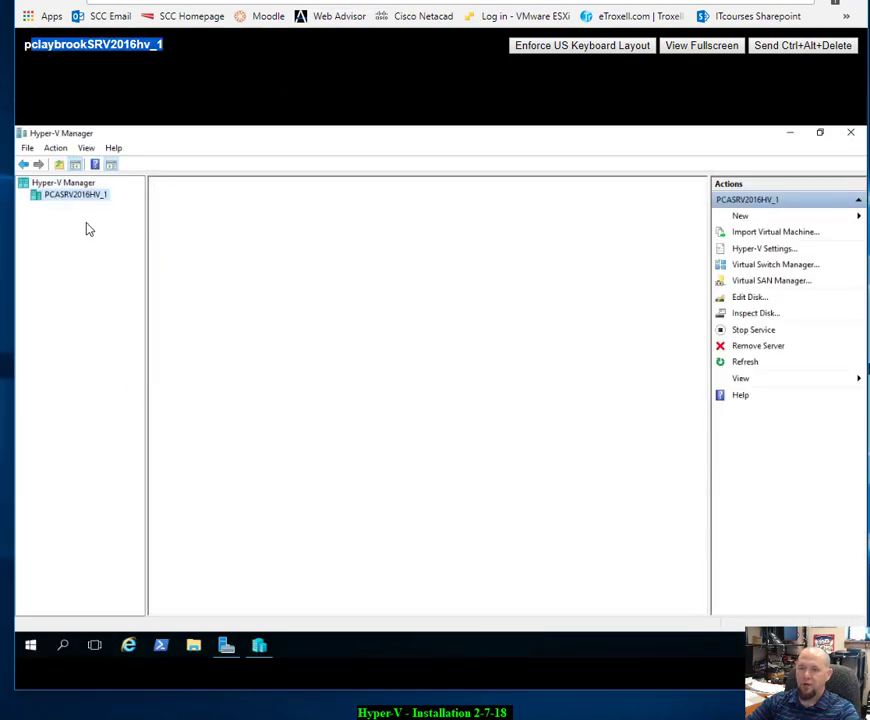
click(52, 198)
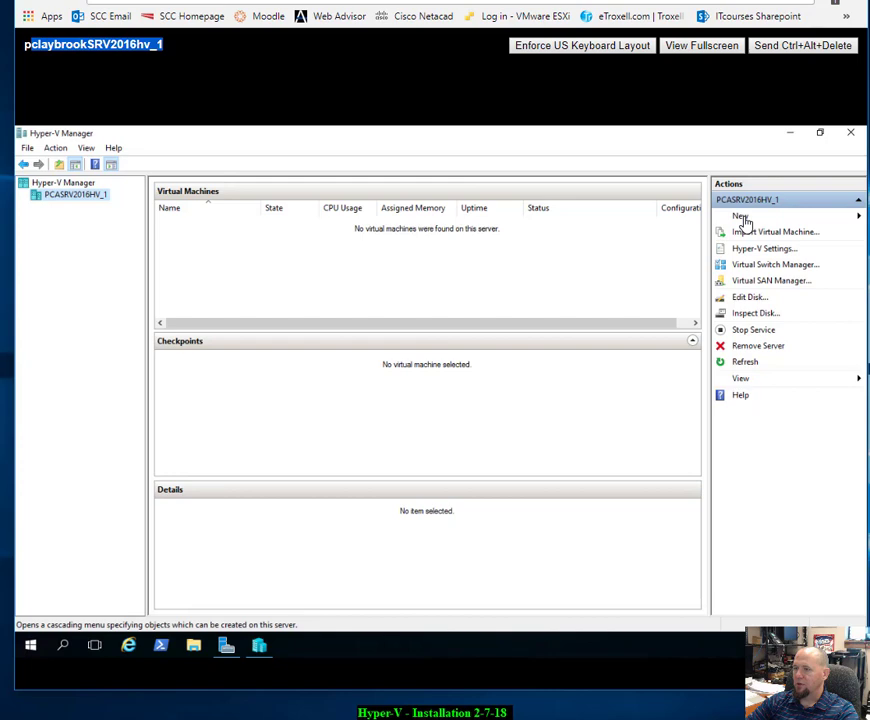
Step: Create a new virtual machine named pcaSRV2016xp_1 with the New Virtual Machine Wizard
click(740, 217)
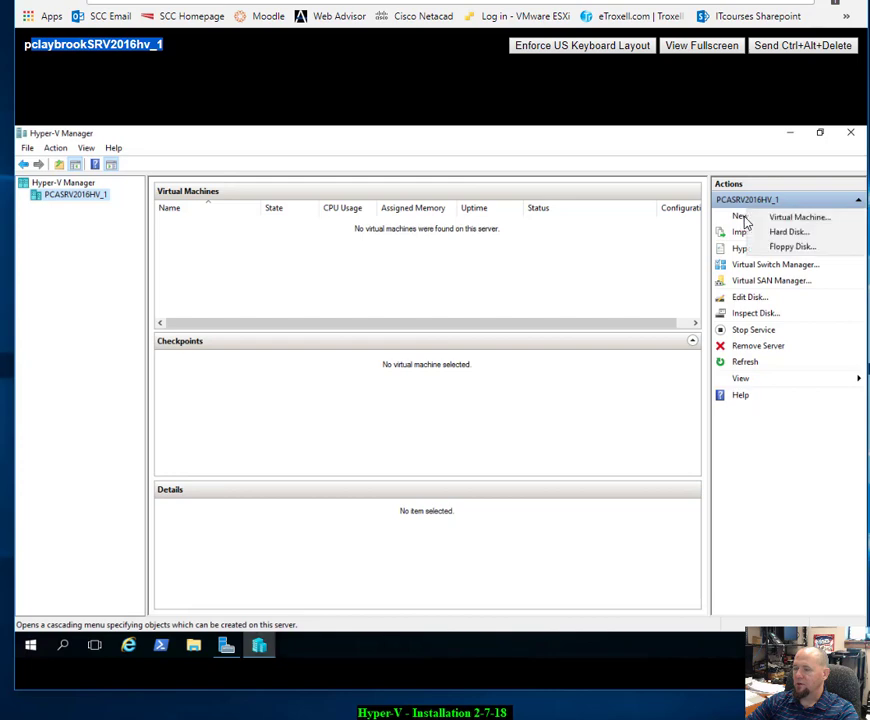
click(810, 221)
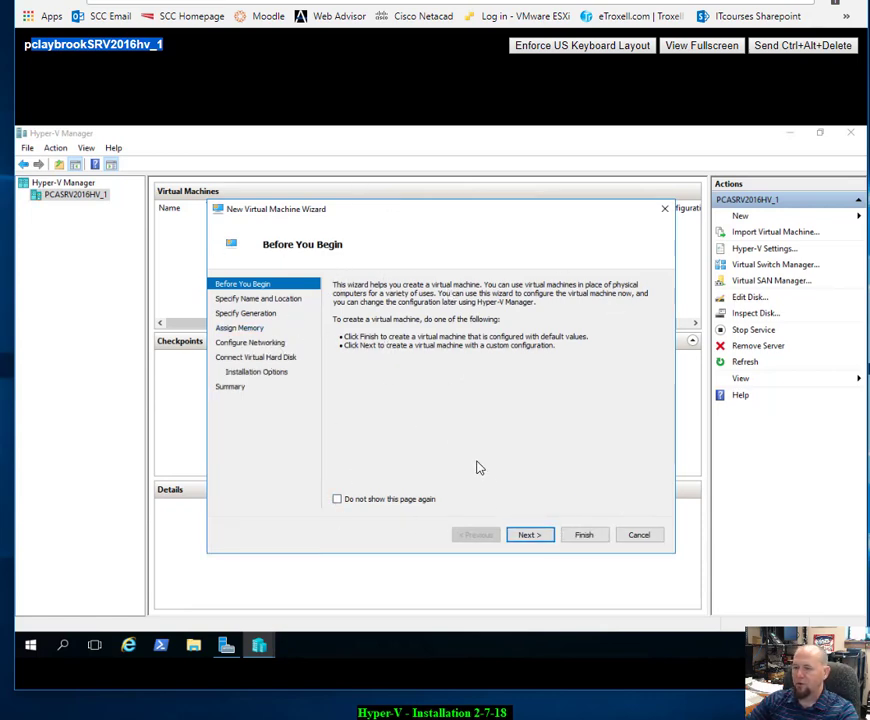
click(540, 540)
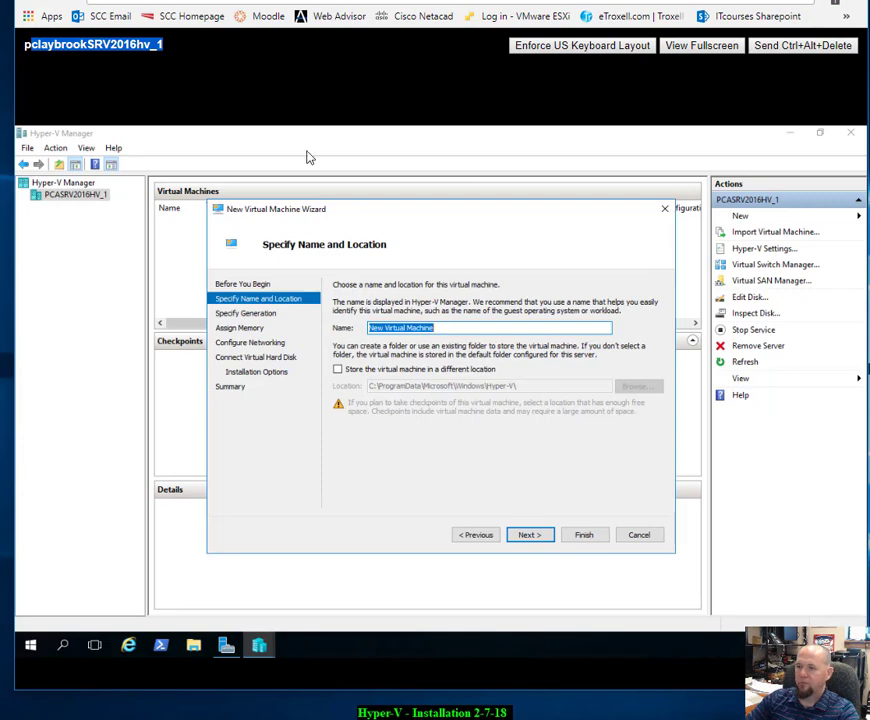
drag(365, 217, 411, 261)
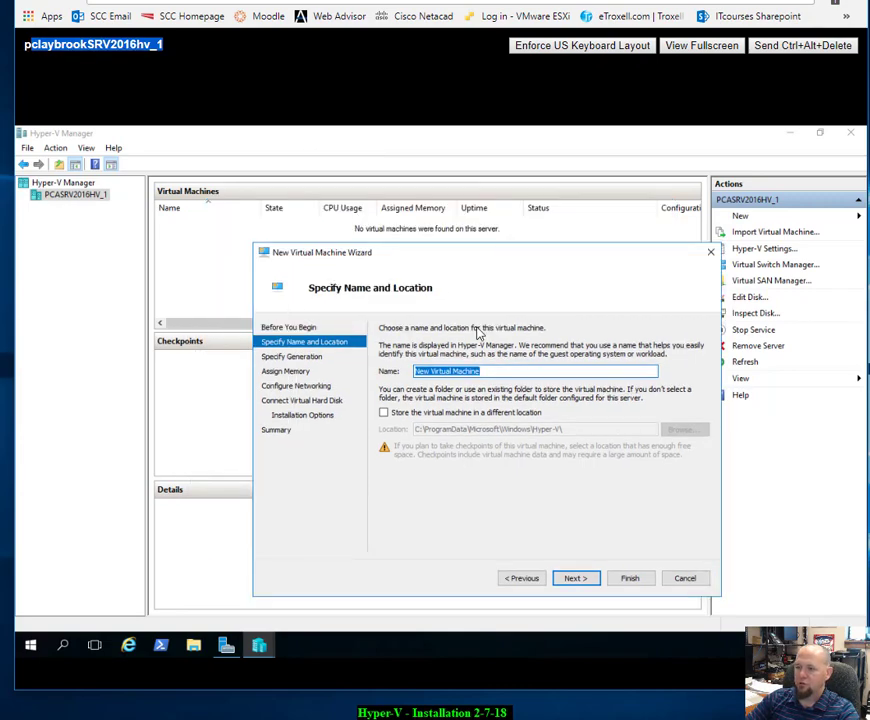
text(pca)
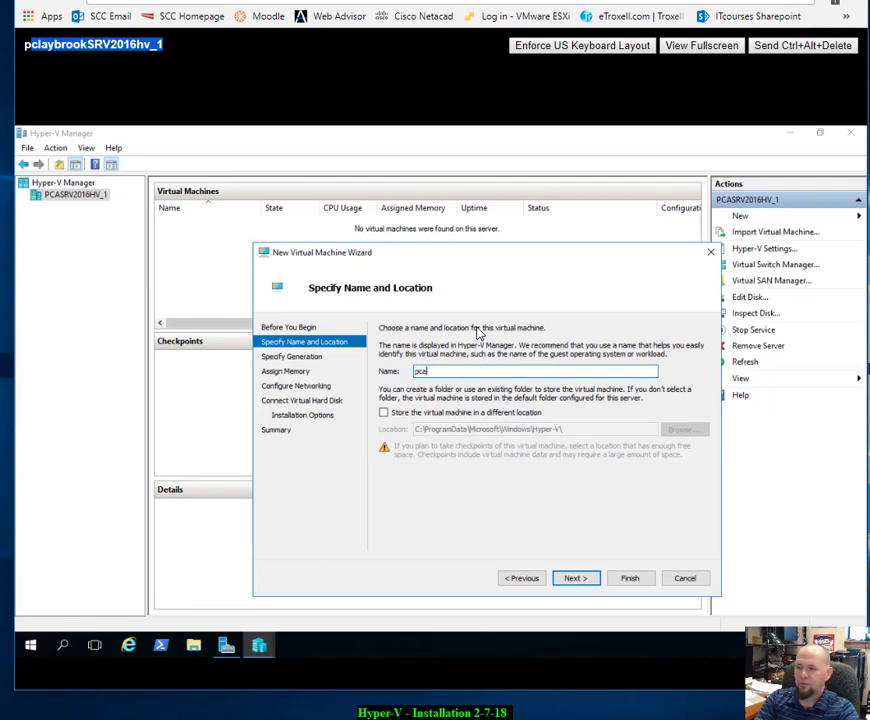
key(BackSpace)
key(BackSpace)
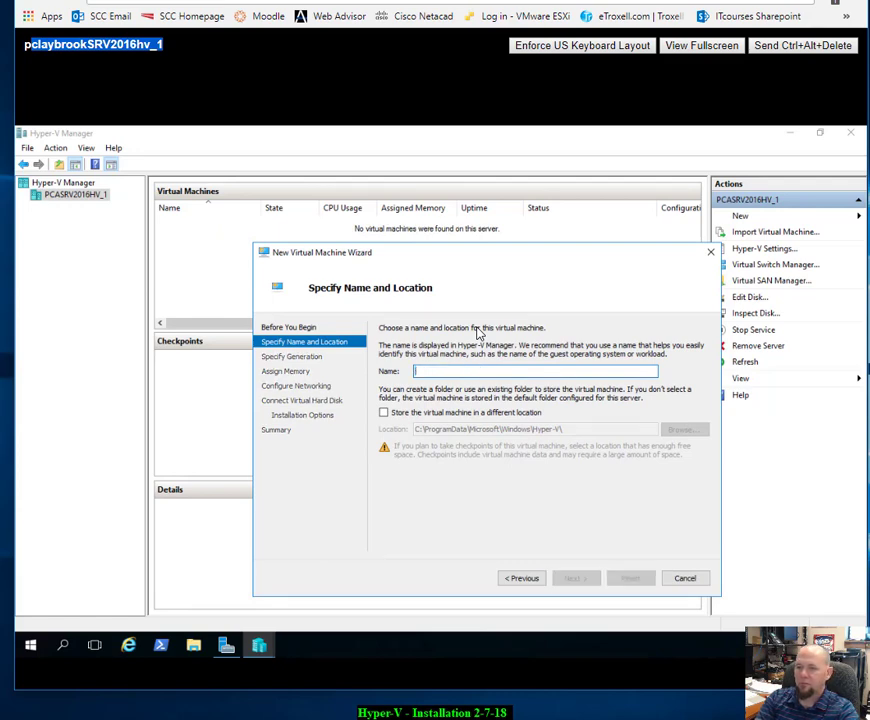
text(pcaSRV2016xp)
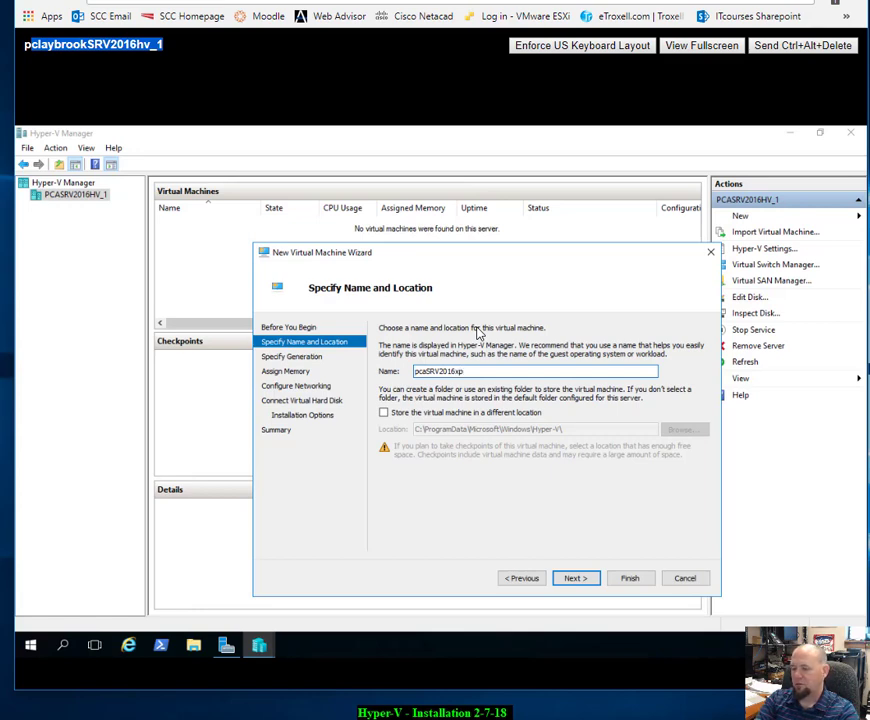
text(_1)
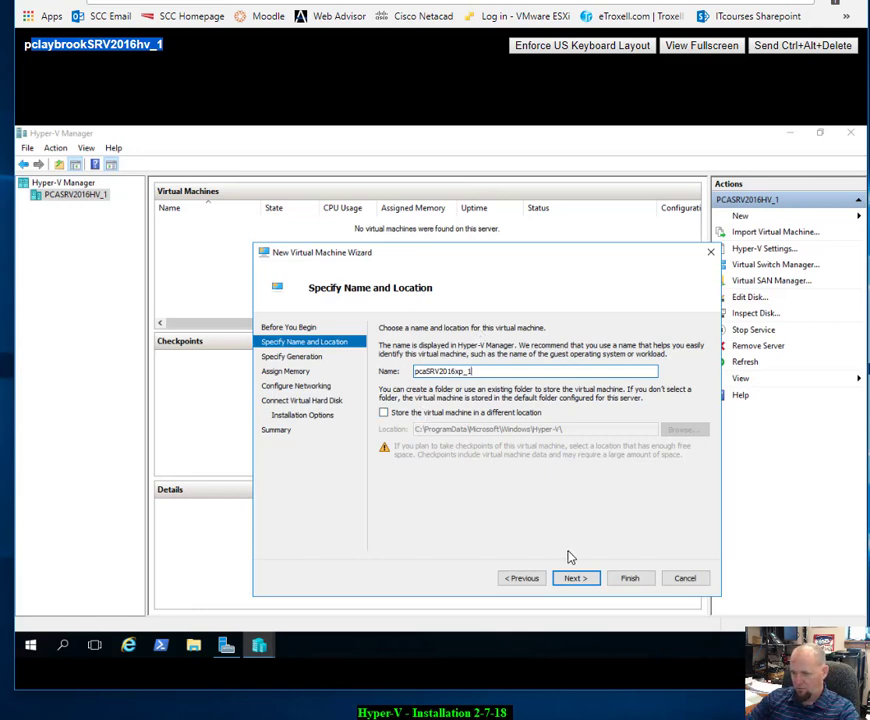
click(575, 580)
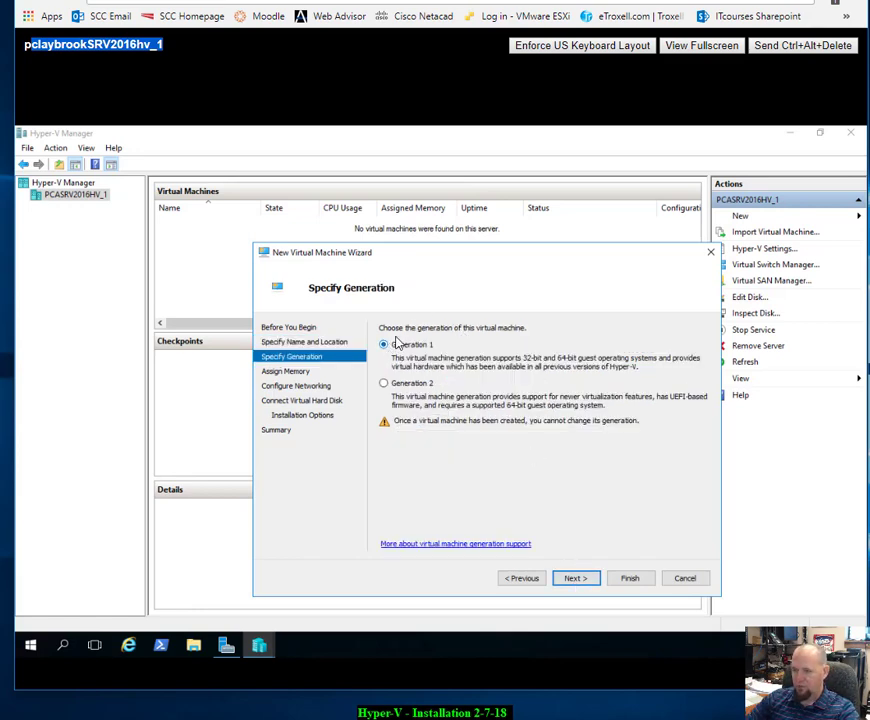
Step: Keep Generation 1 and 1024 MB memory, and connect the VM to the Intel 82574L virtual switch
click(577, 579)
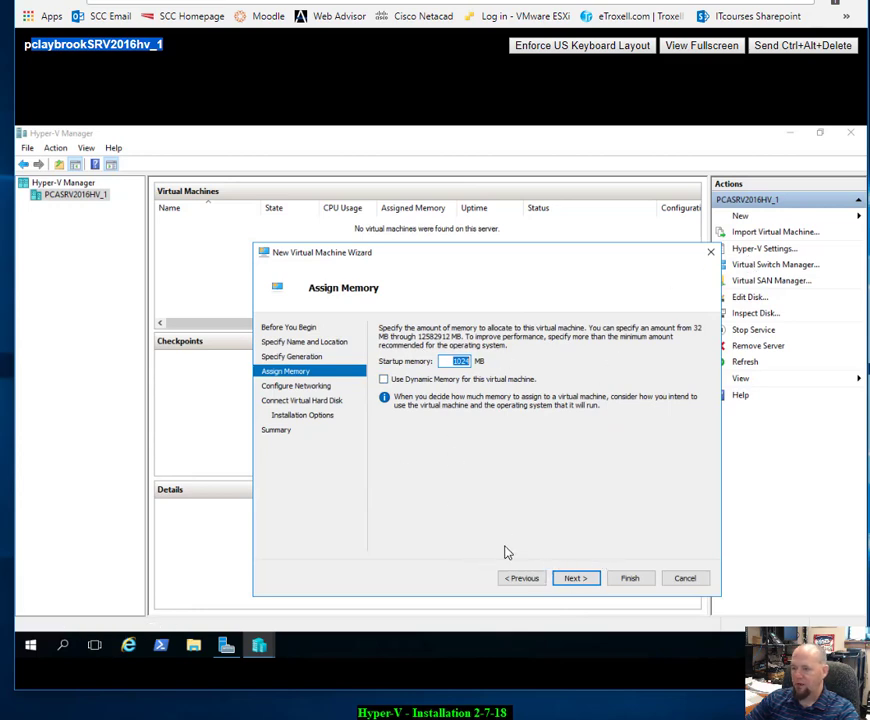
click(574, 586)
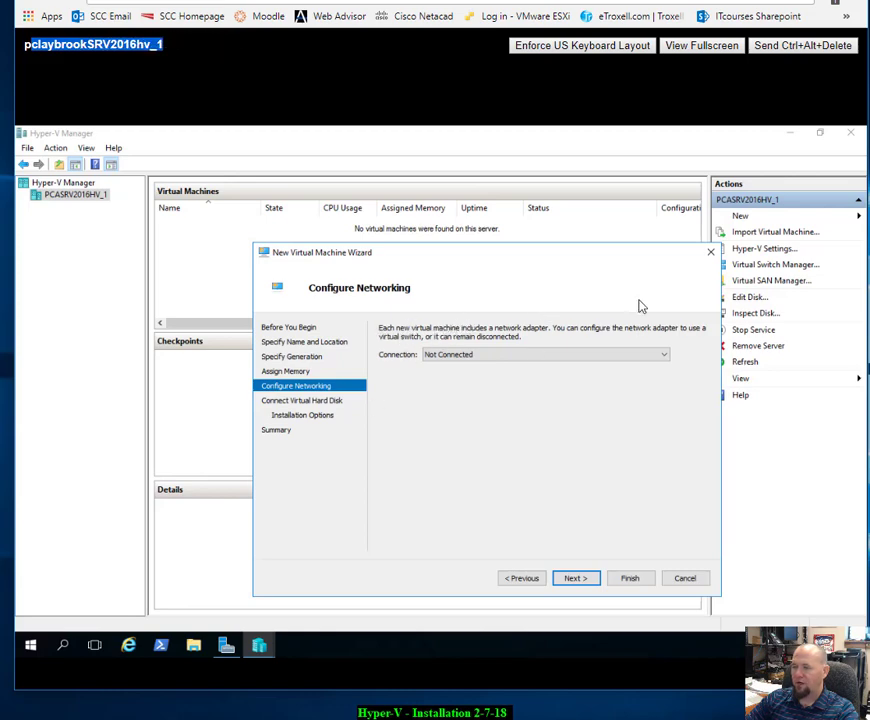
click(667, 362)
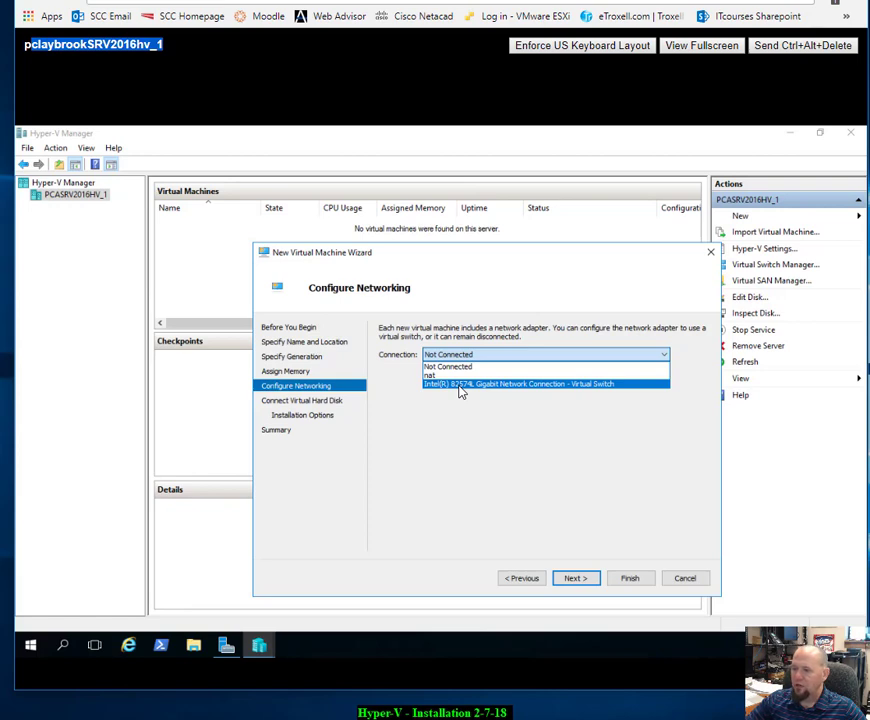
click(460, 384)
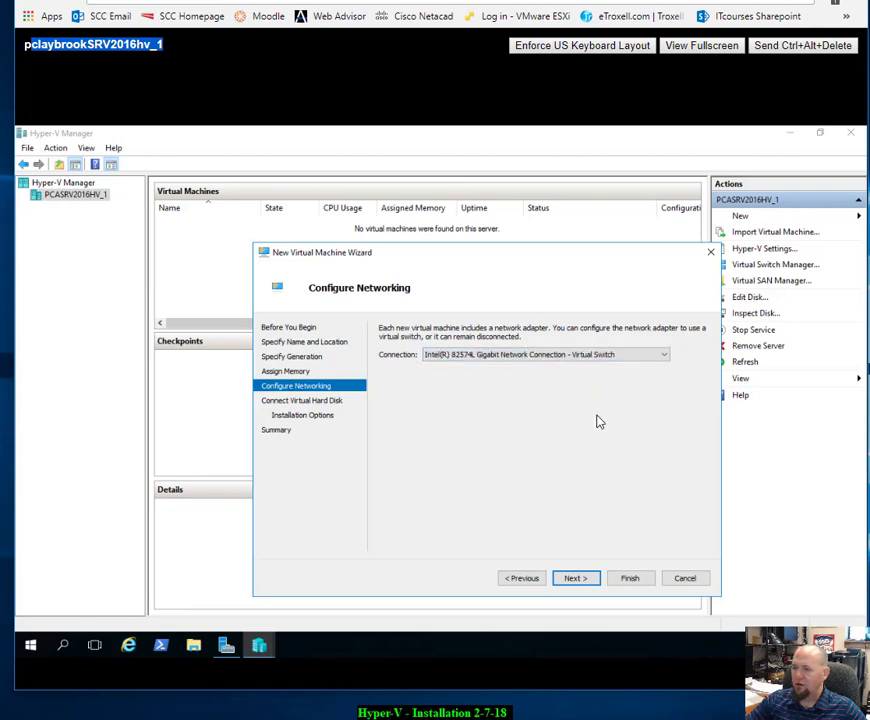
click(583, 582)
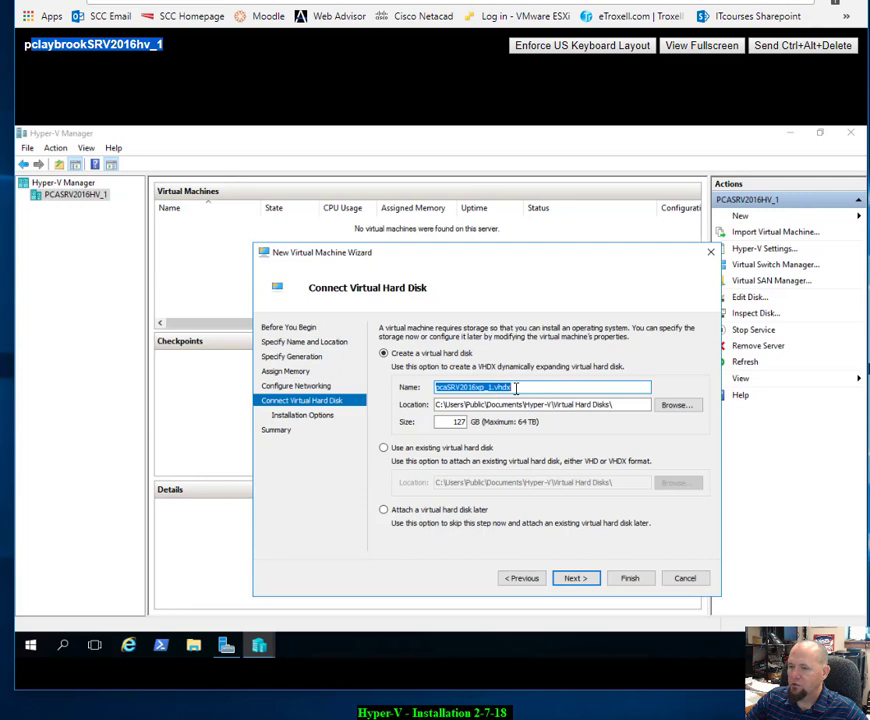
Step: Shrink the new virtual hard disk from 127 GB to 50 GB
click(516, 388)
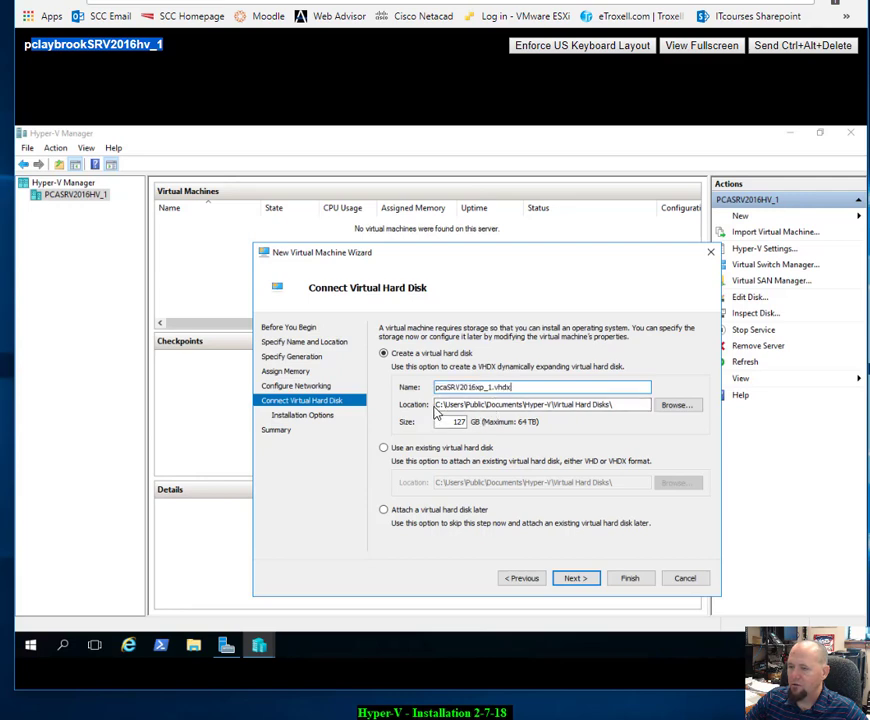
drag(437, 405, 514, 406)
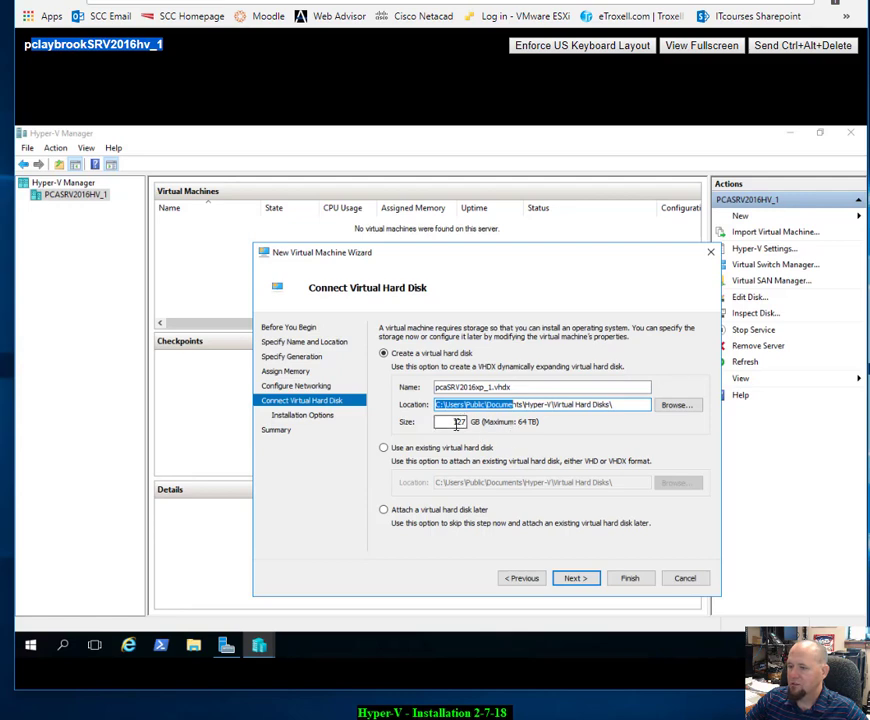
double_click(458, 423)
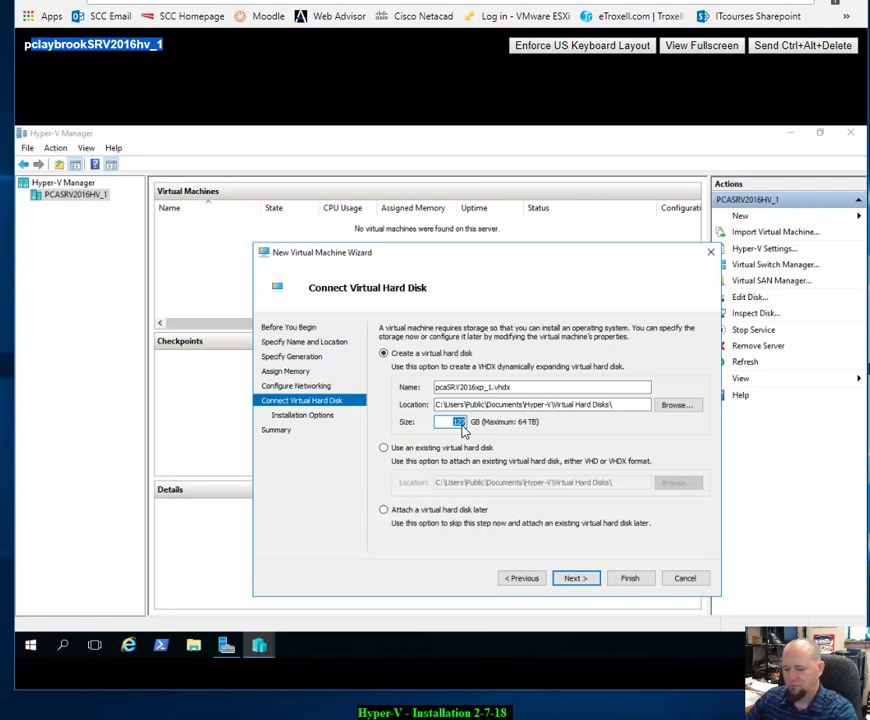
text(5)
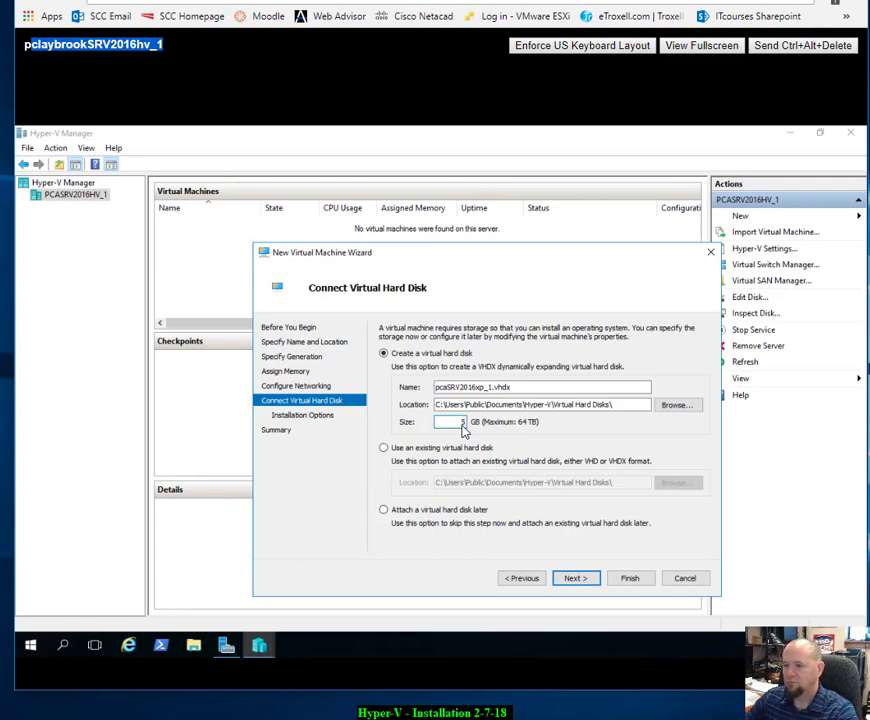
text(0)
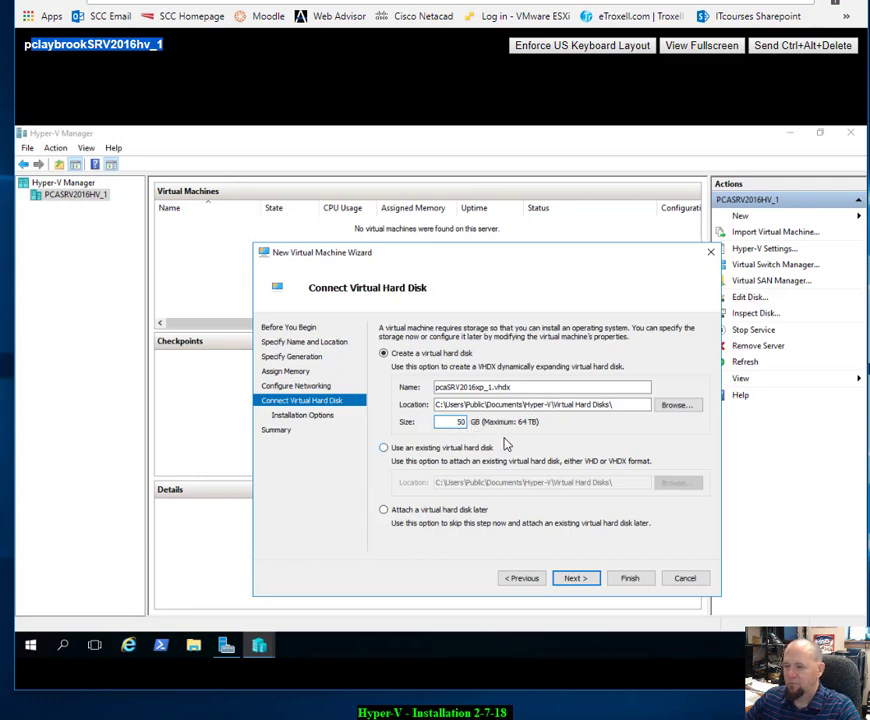
click(586, 580)
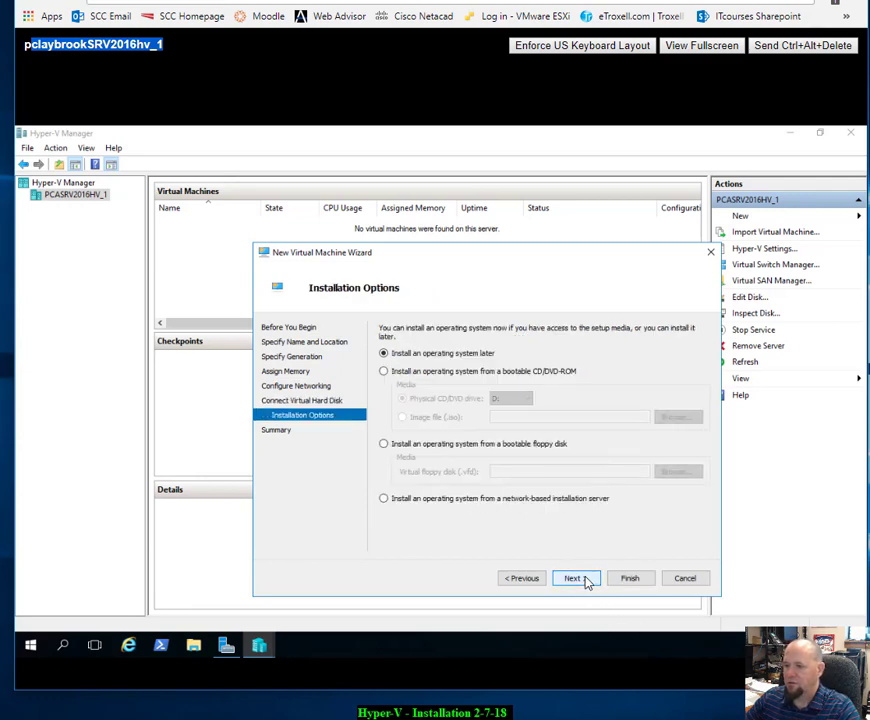
Step: Set pcaSRV2016xp_1 to install its OS from the bootable CD/DVD drive D: and finish creating it
click(383, 372)
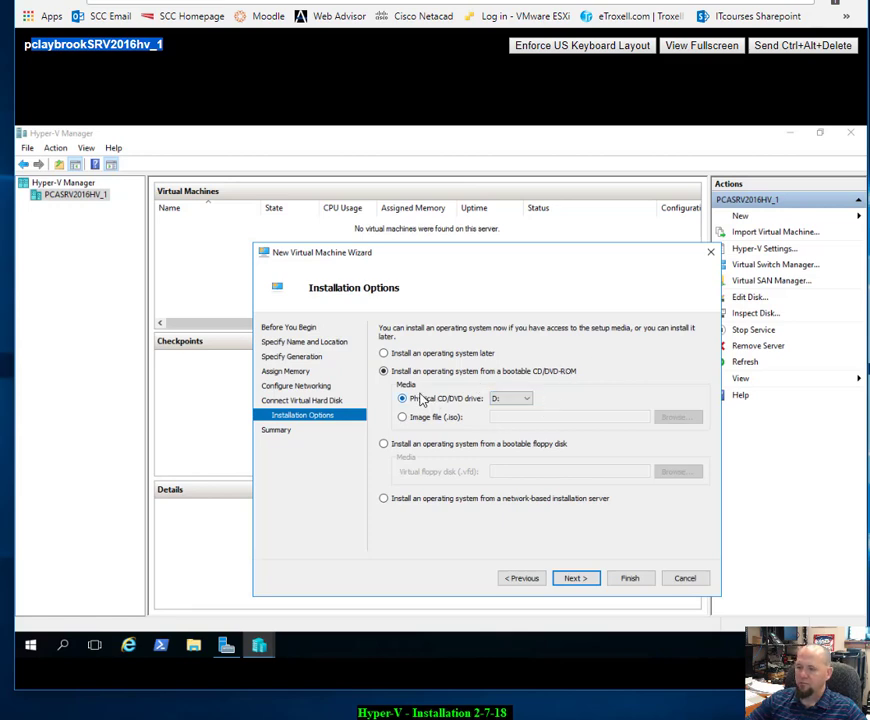
click(576, 578)
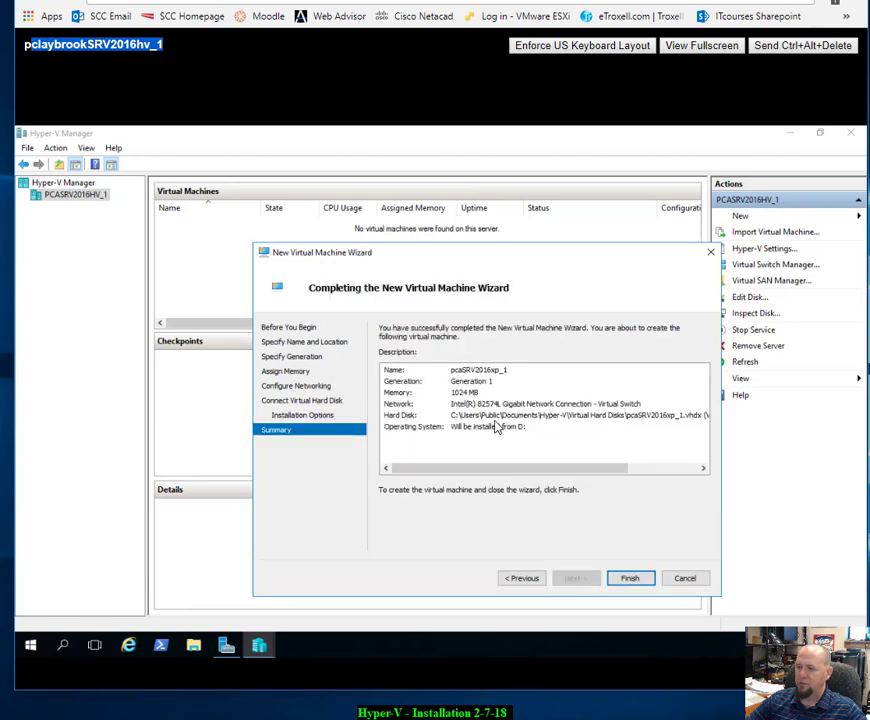
click(645, 583)
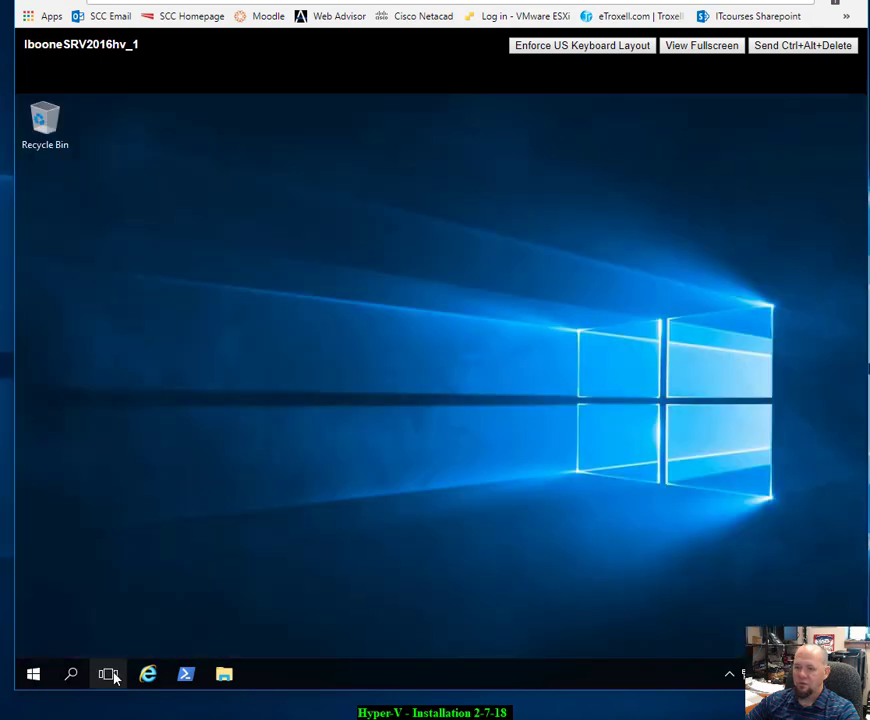
Step: Search Windows for 'ser' in one student session, then start a search for 's' in the next
click(70, 678)
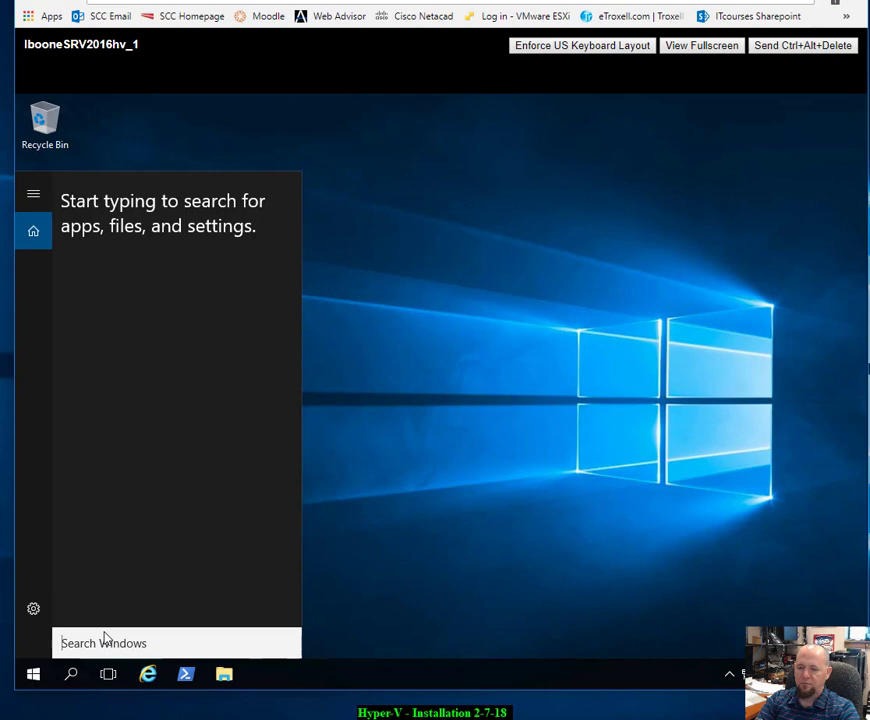
text(se)
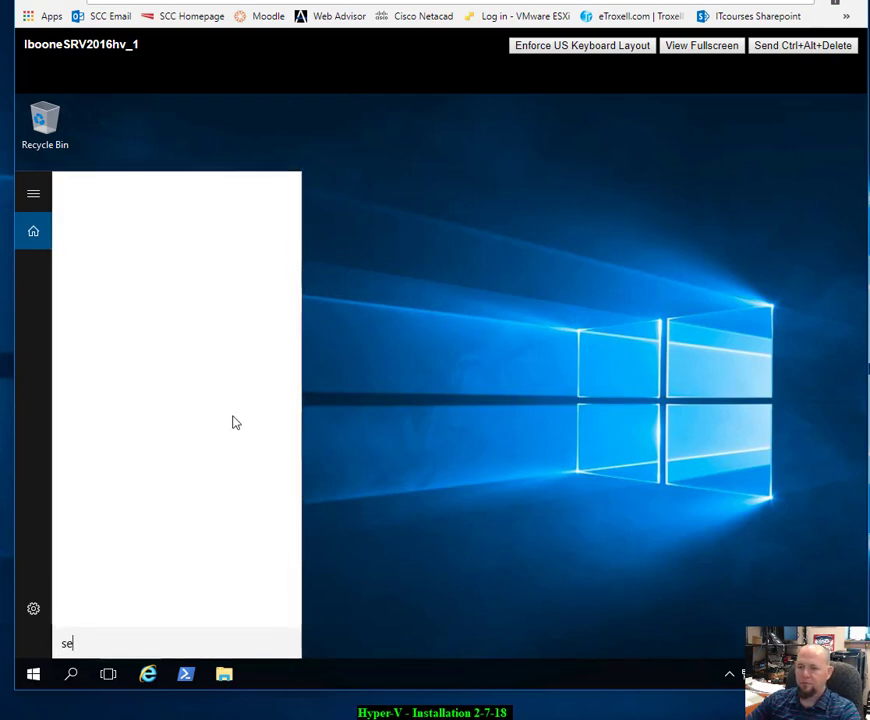
text(r)
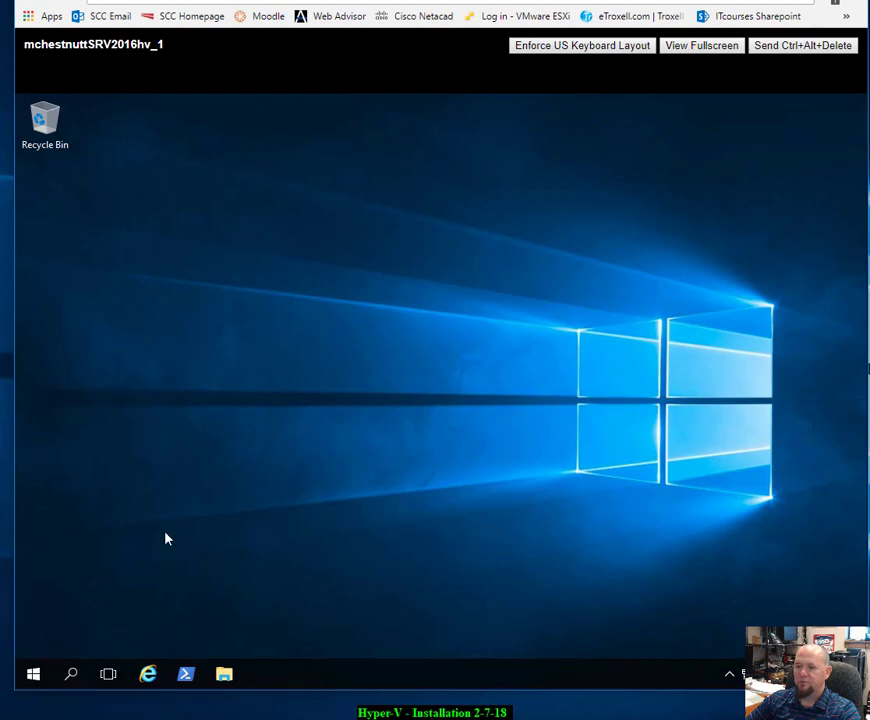
click(63, 680)
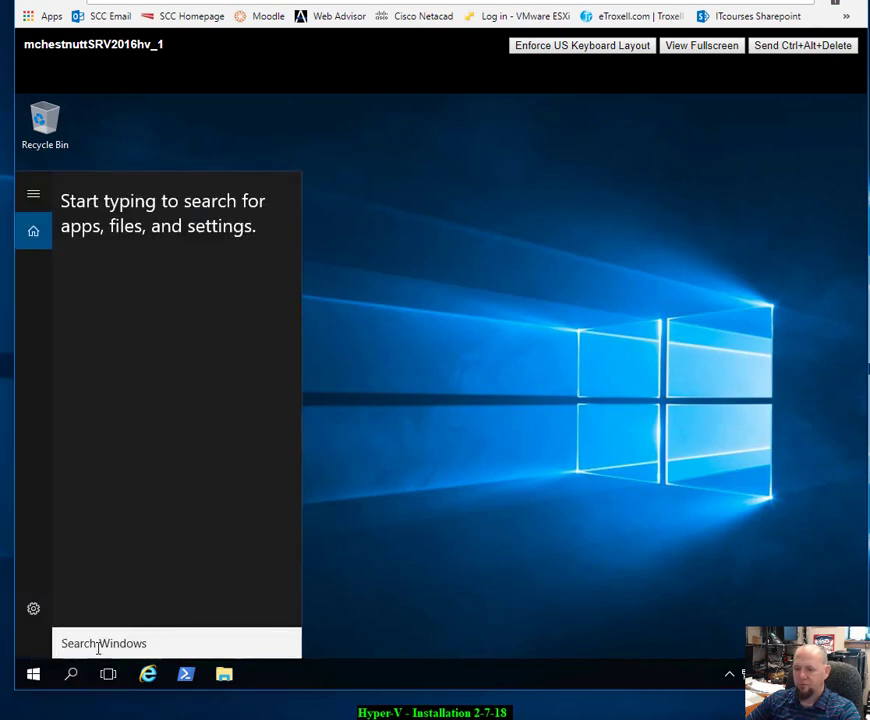
text(s)
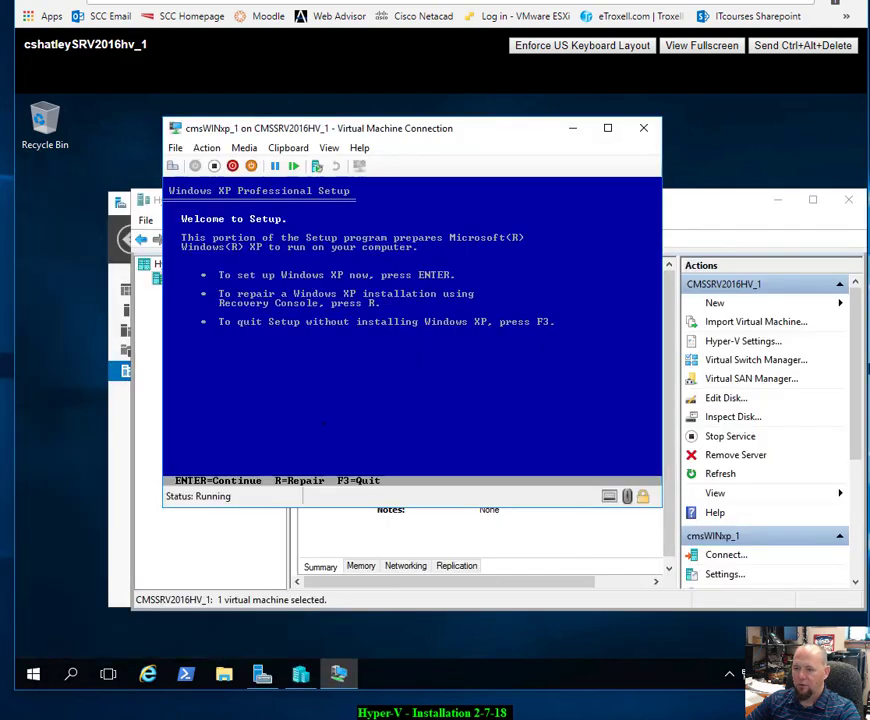
Step: Start XP Setup, accept the licence, and choose to install on existing partition C:
key(Return)
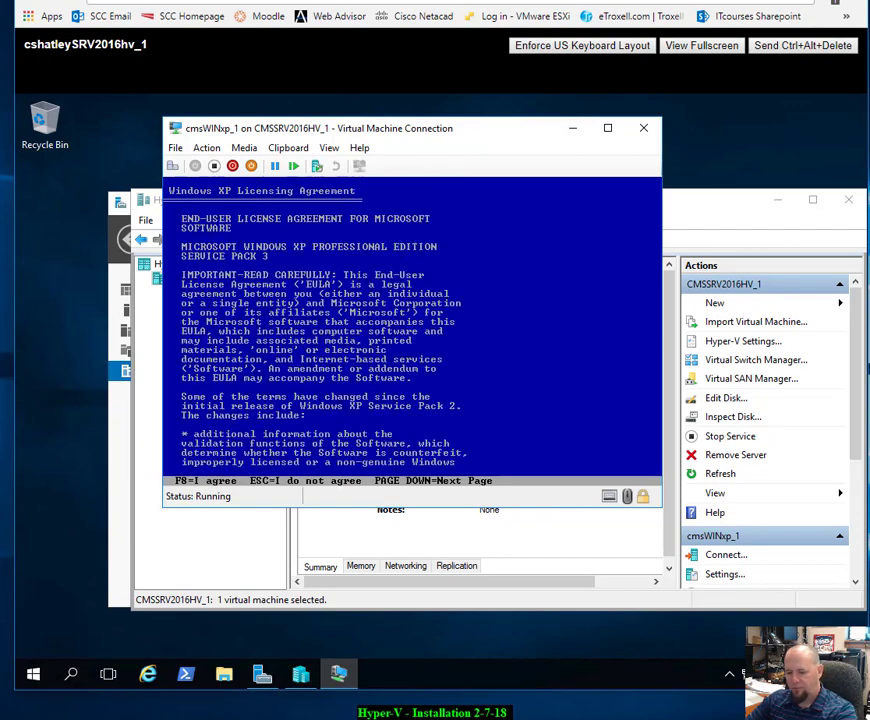
key(F8)
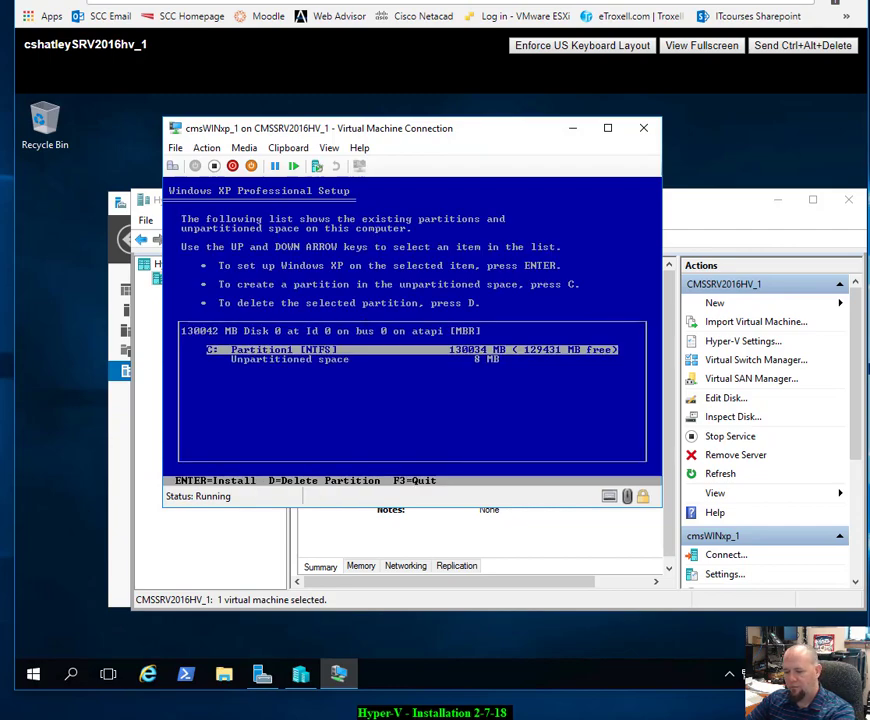
key(Return)
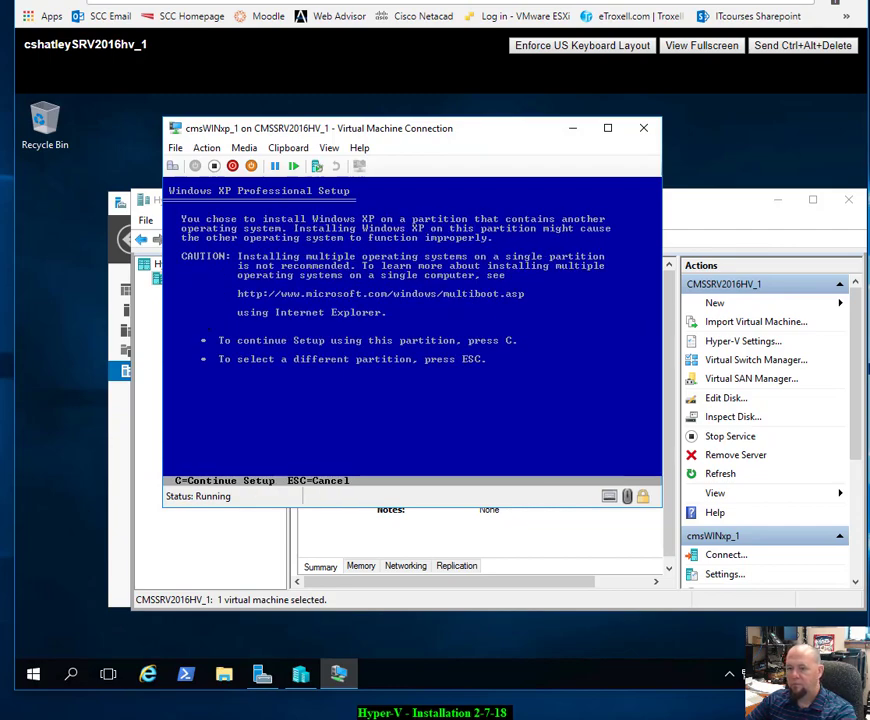
key(c)
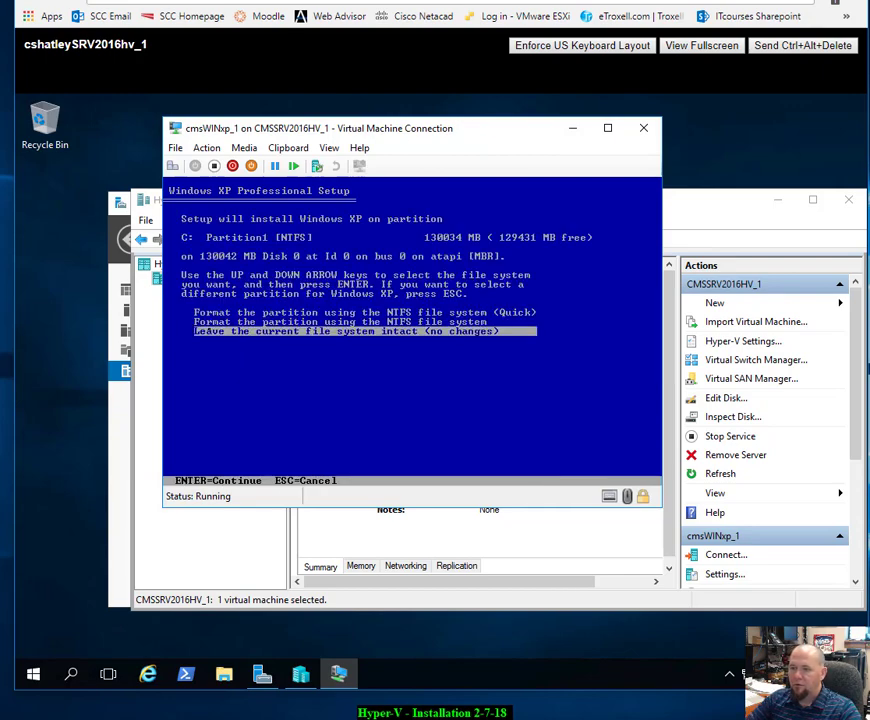
Step: Choose the quick NTFS format option and confirm formatting partition C:
key(Up)
key(Up)
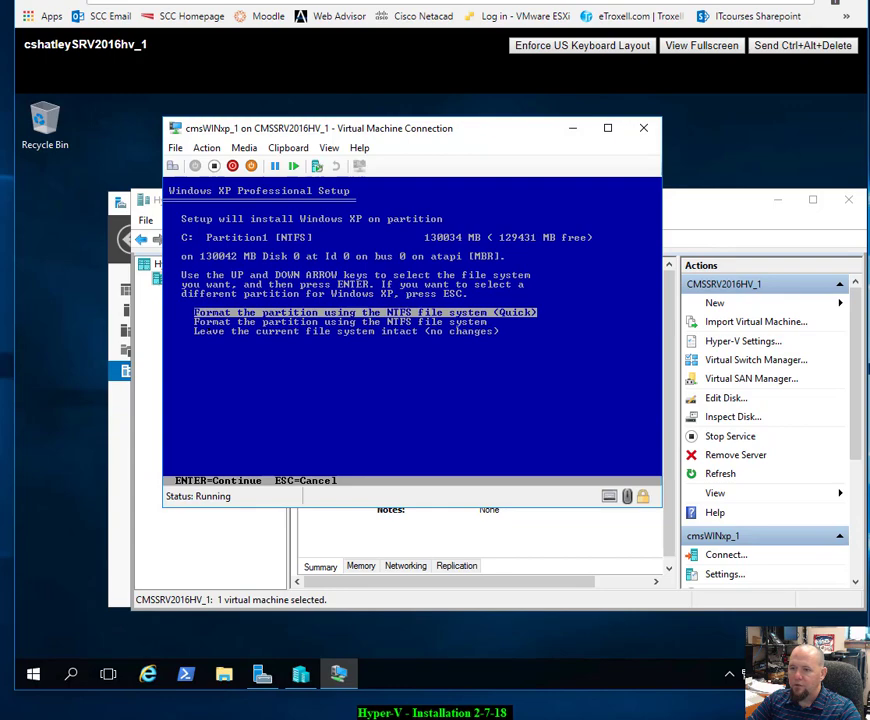
key(Down)
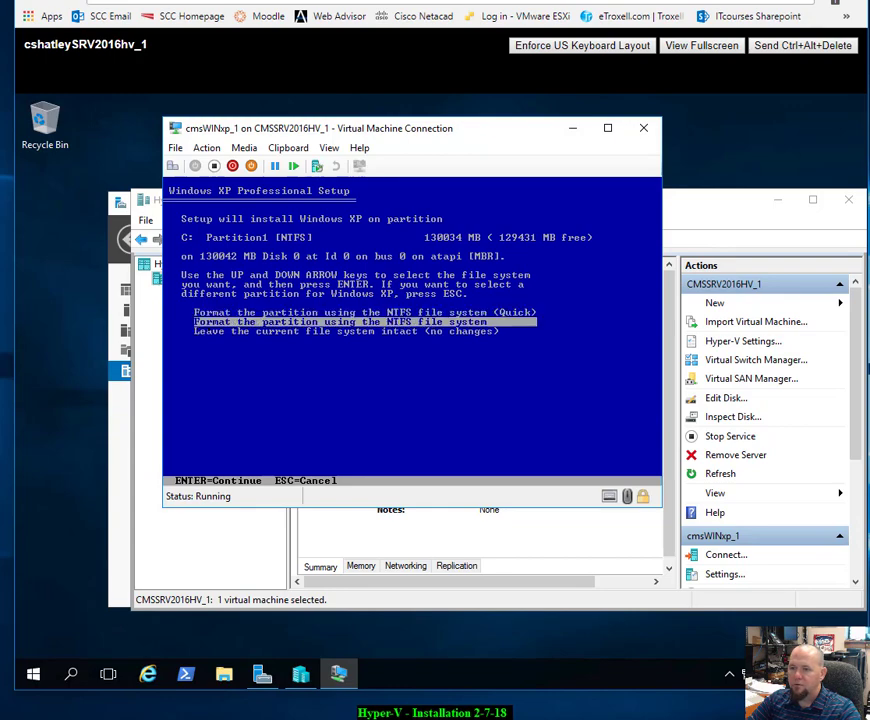
key(Down)
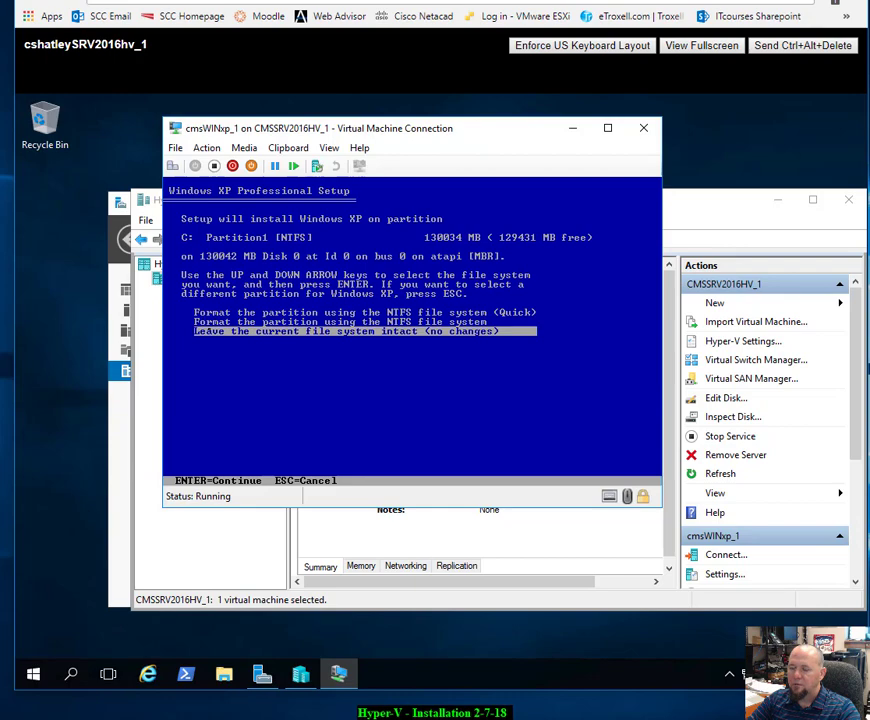
key(Up)
key(Up)
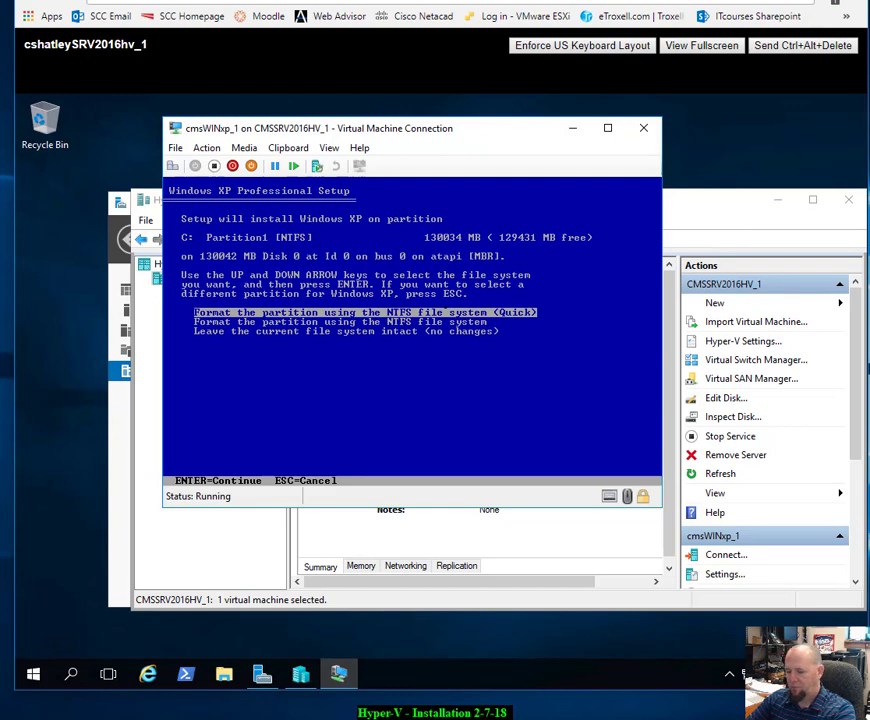
key(Return)
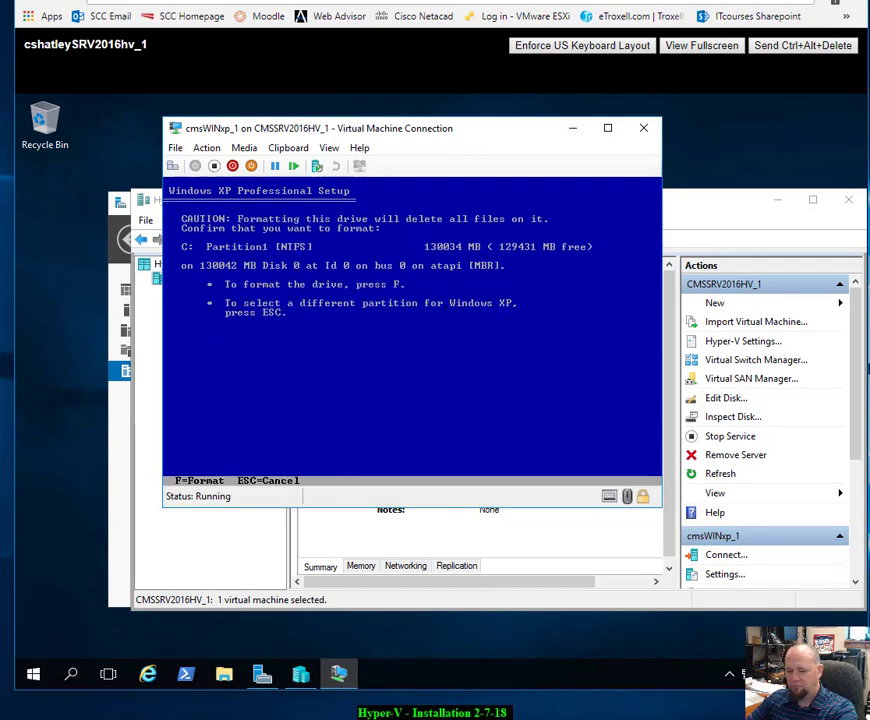
key(f)
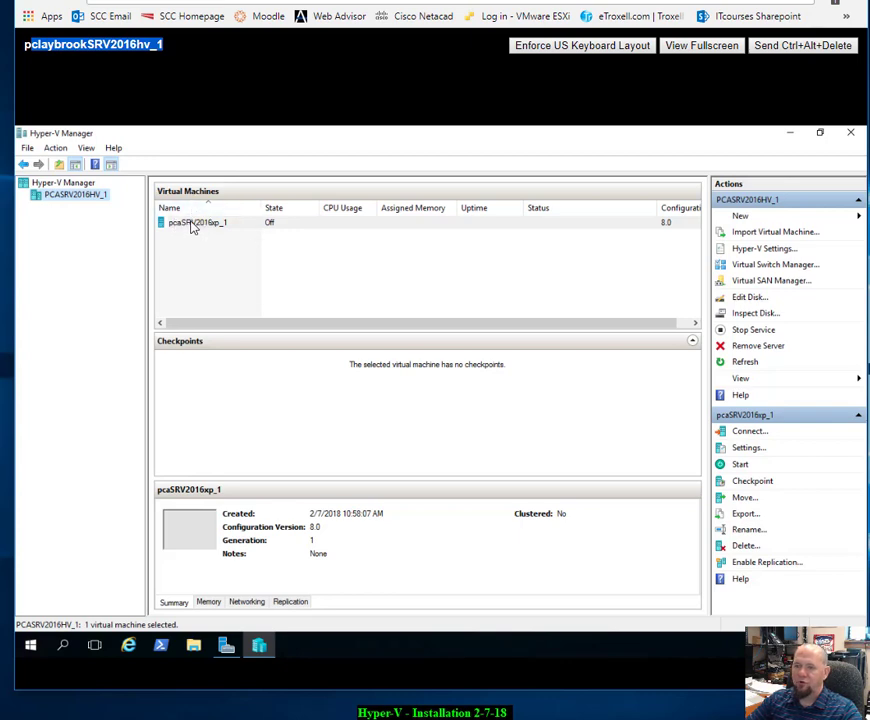
Step: Connect to the pcaSRV2016xp_1 virtual machine's console from its right-click menu
click(240, 225)
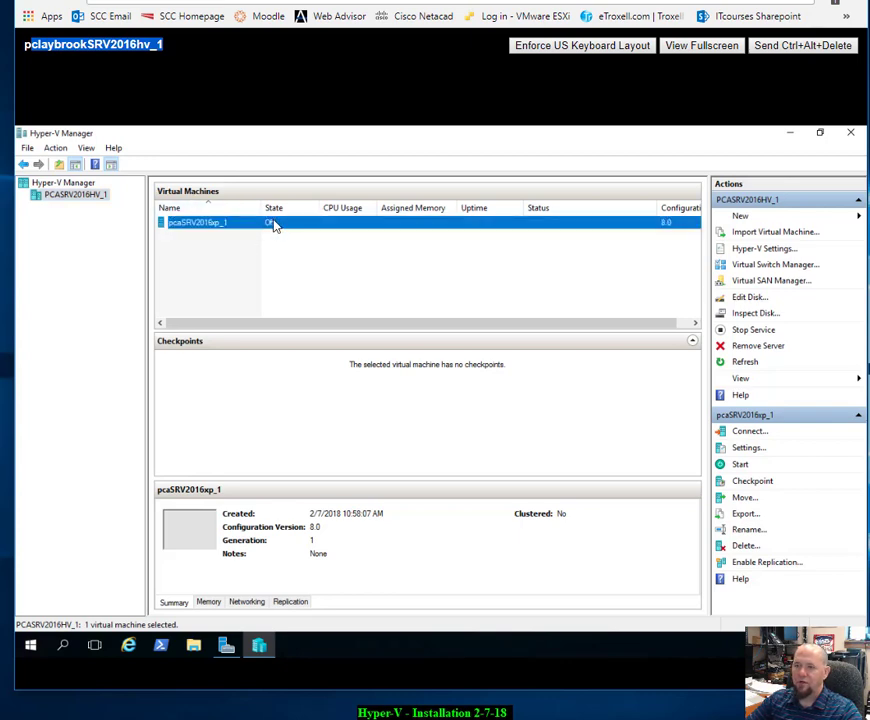
right_click(275, 226)
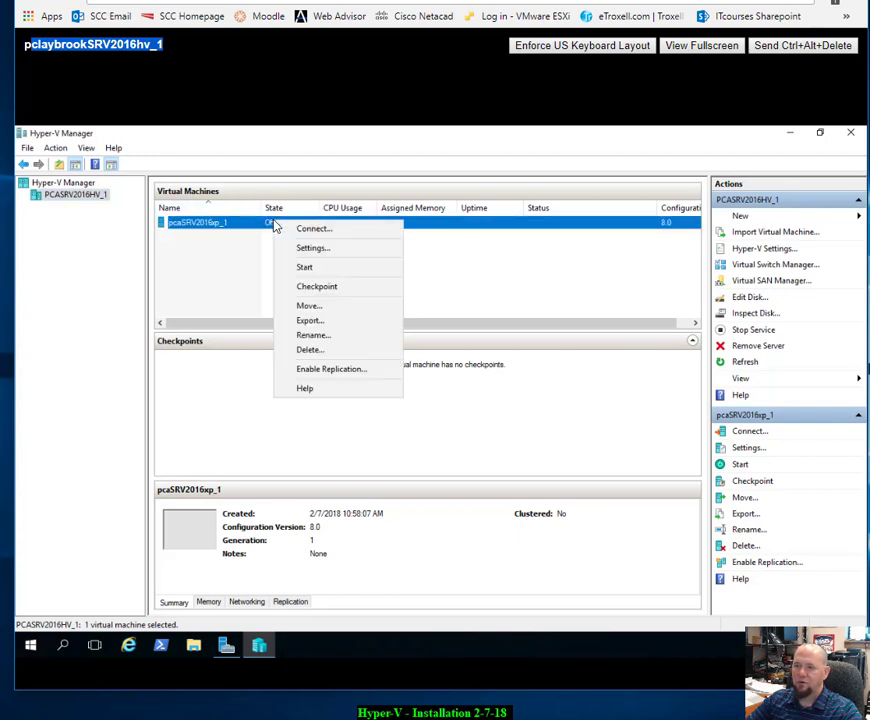
click(337, 231)
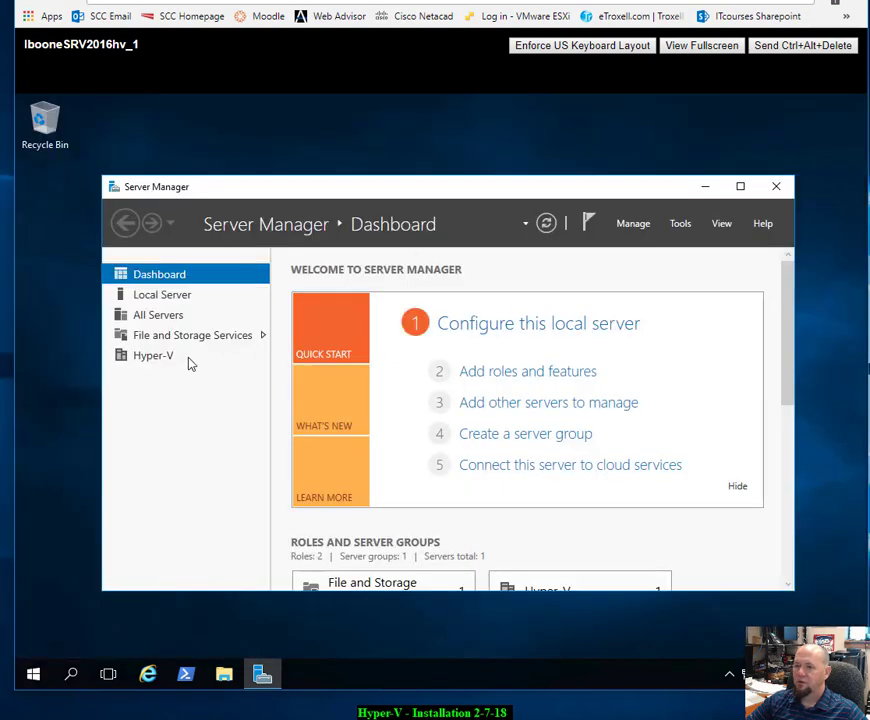
Step: Launch Hyper-V Manager from Server Manager's Tools menu
click(691, 225)
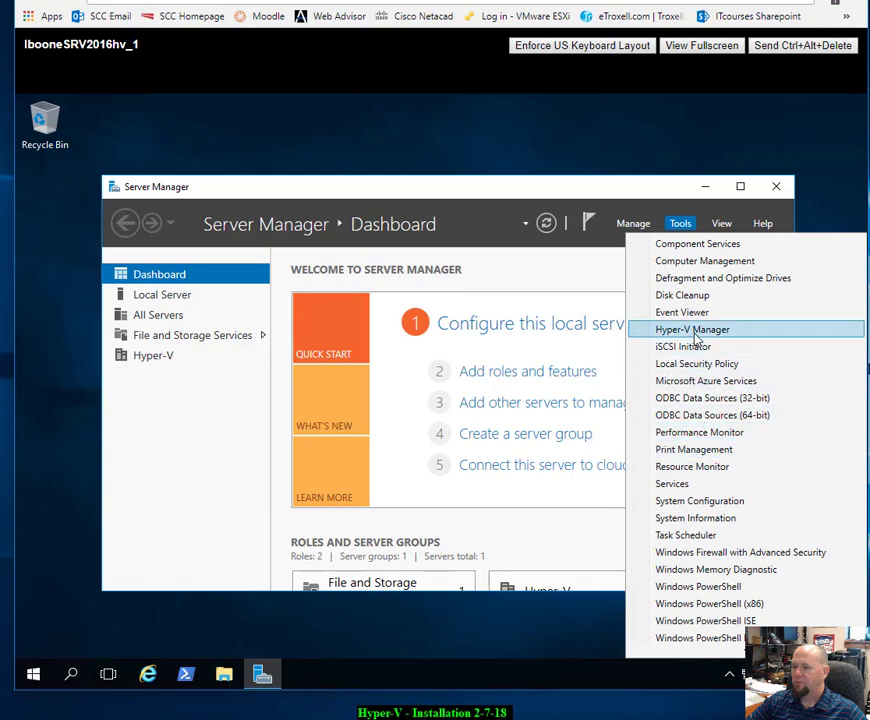
click(696, 330)
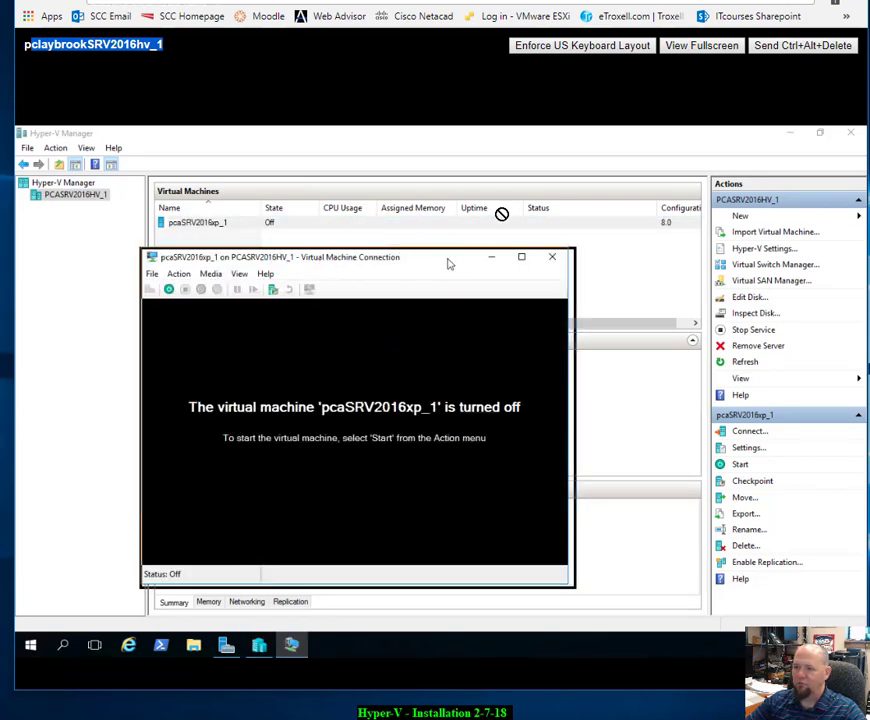
Step: Power on the XP virtual machine from its Virtual Machine Connection window
drag(451, 262, 504, 272)
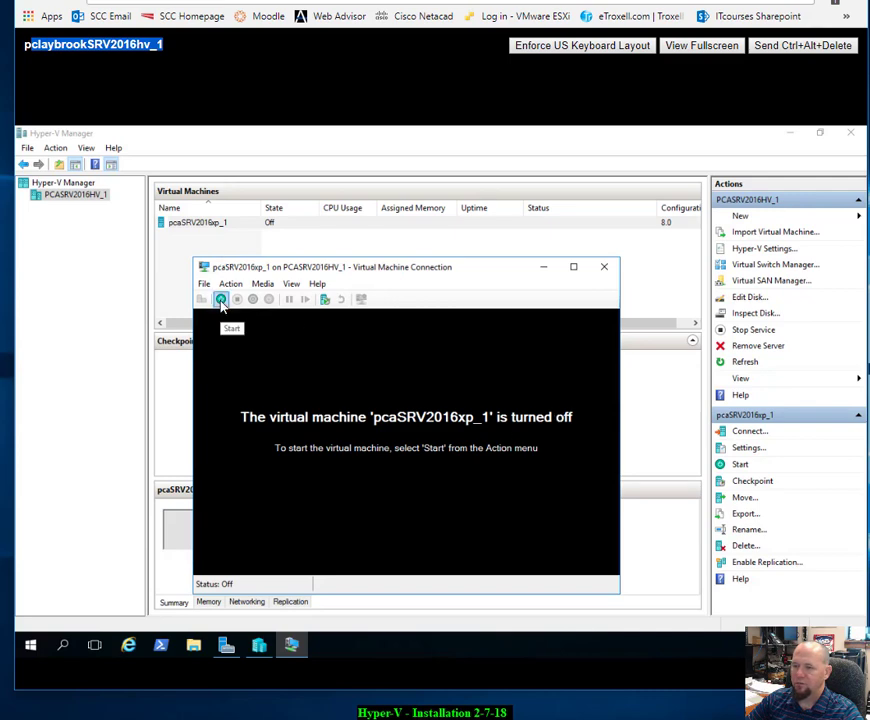
click(221, 300)
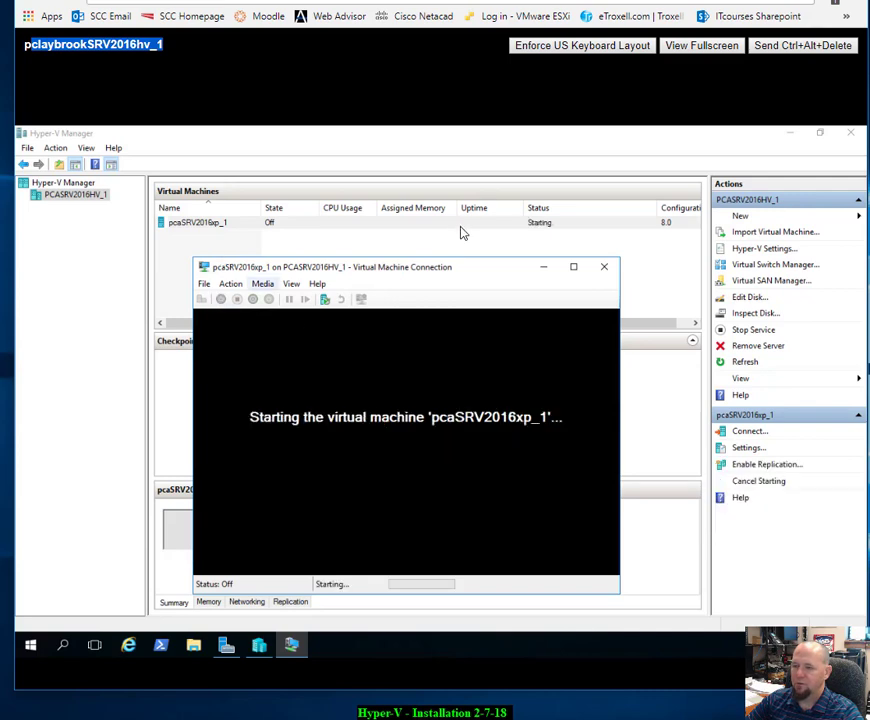
drag(453, 270, 460, 200)
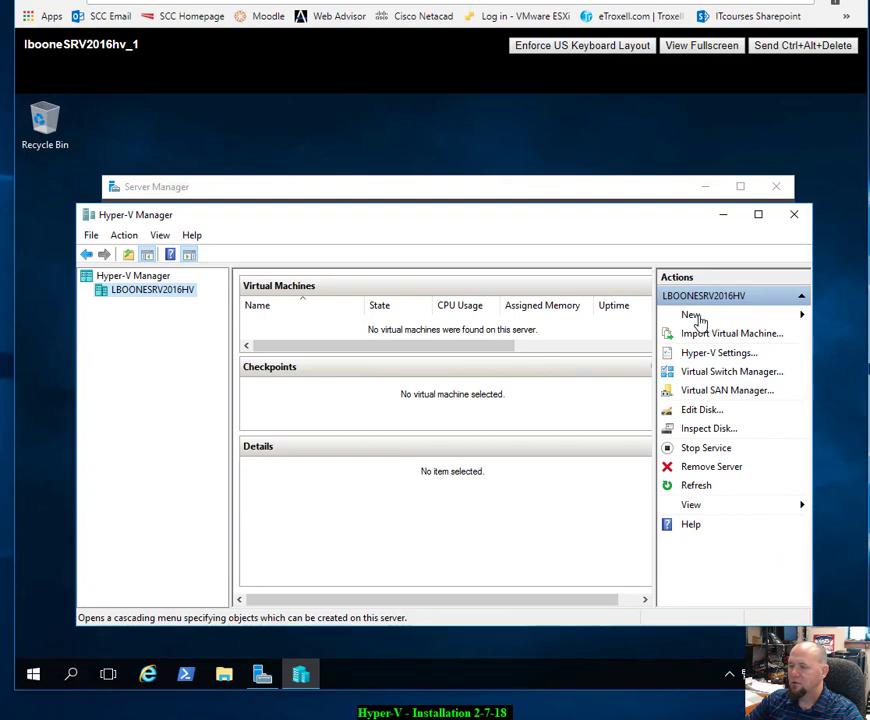
Step: Start the New Virtual Machine wizard and replace the default name with lbaWinxp1
click(701, 316)
click(745, 316)
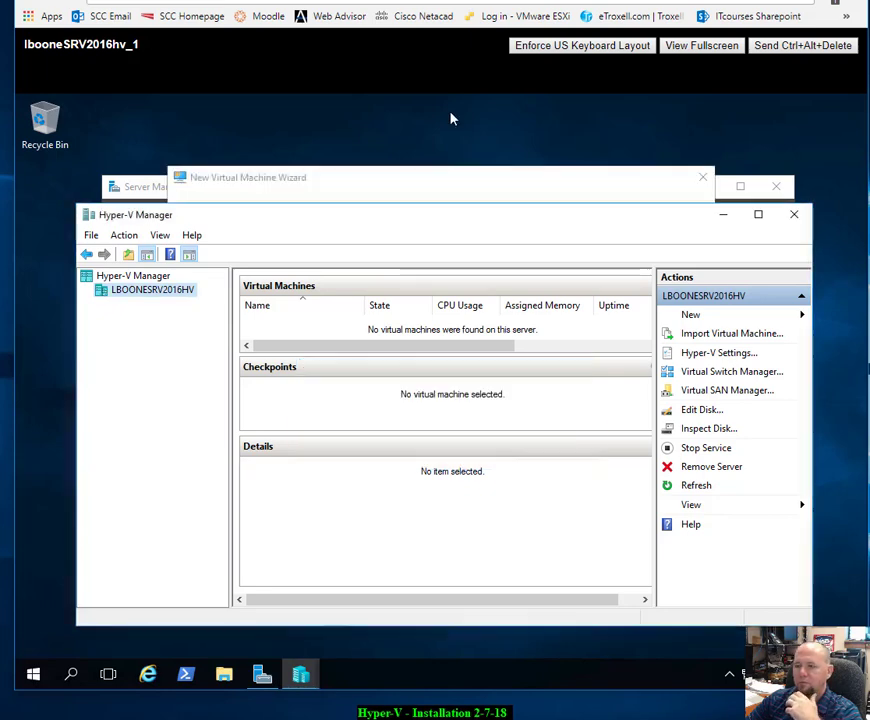
click(505, 177)
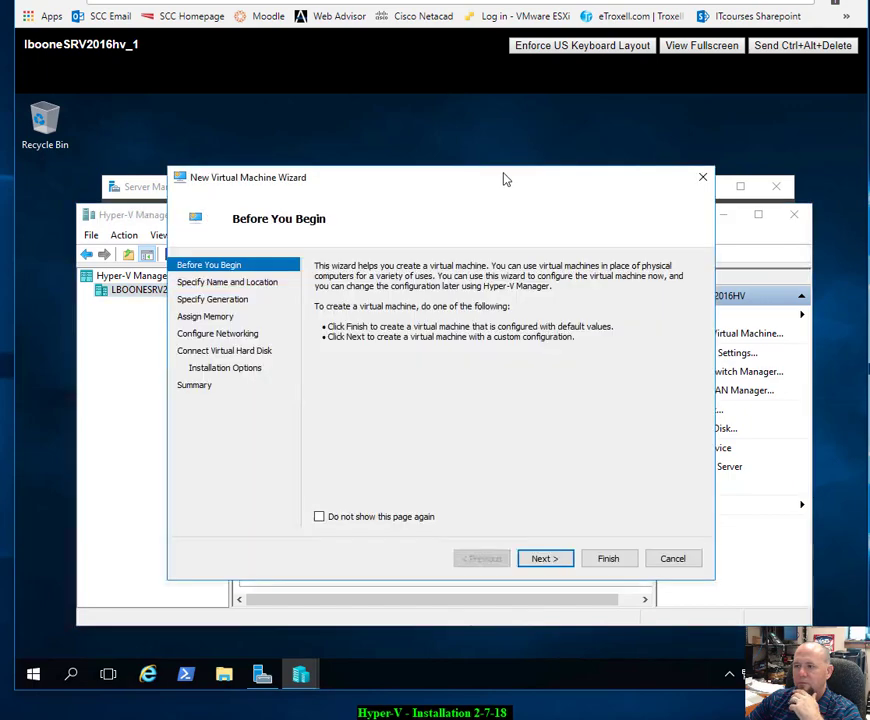
click(541, 559)
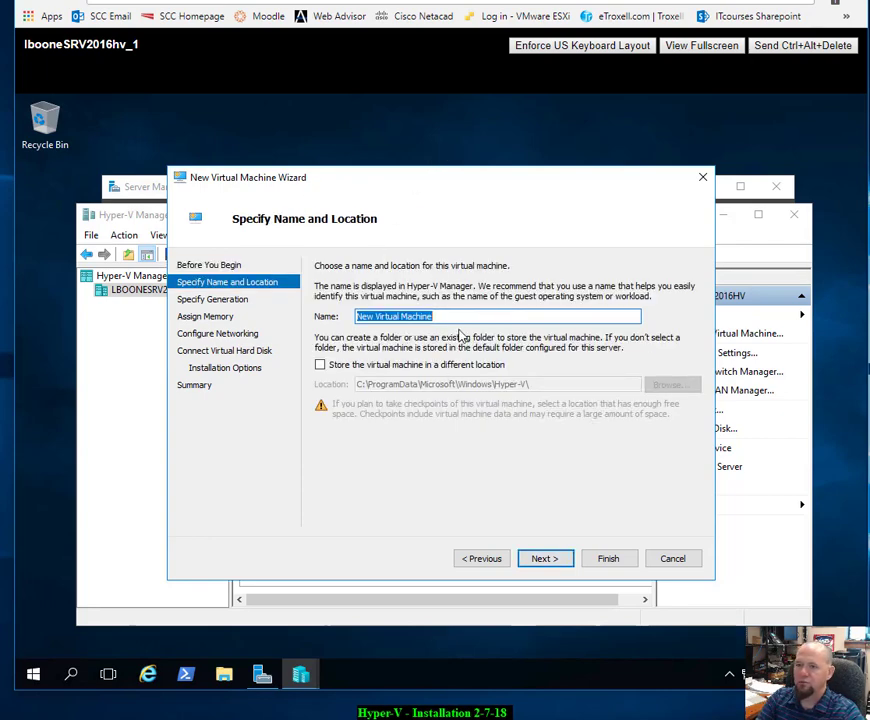
key(BackSpace)
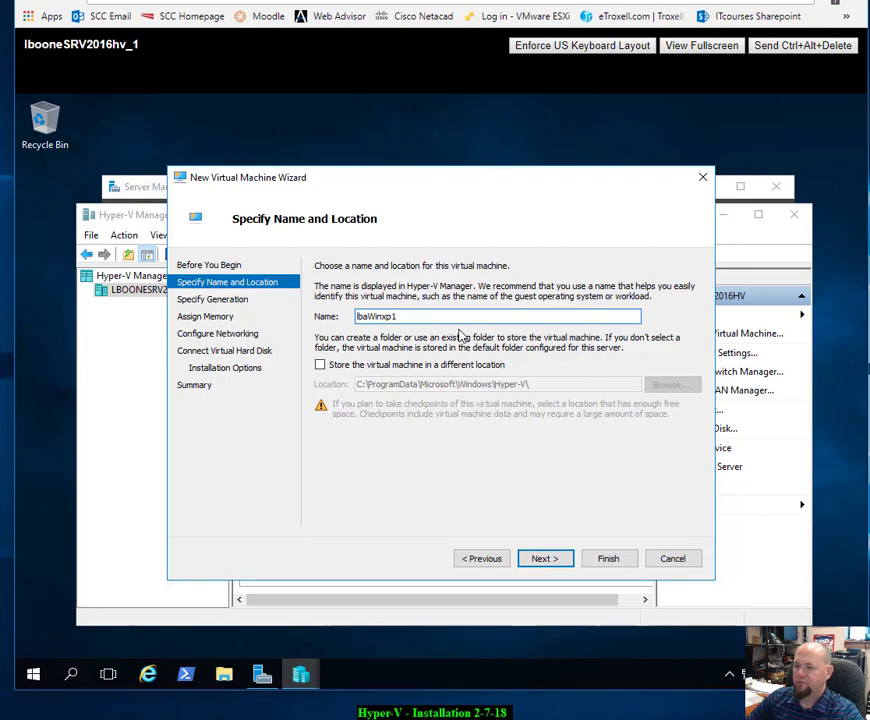
click(535, 562)
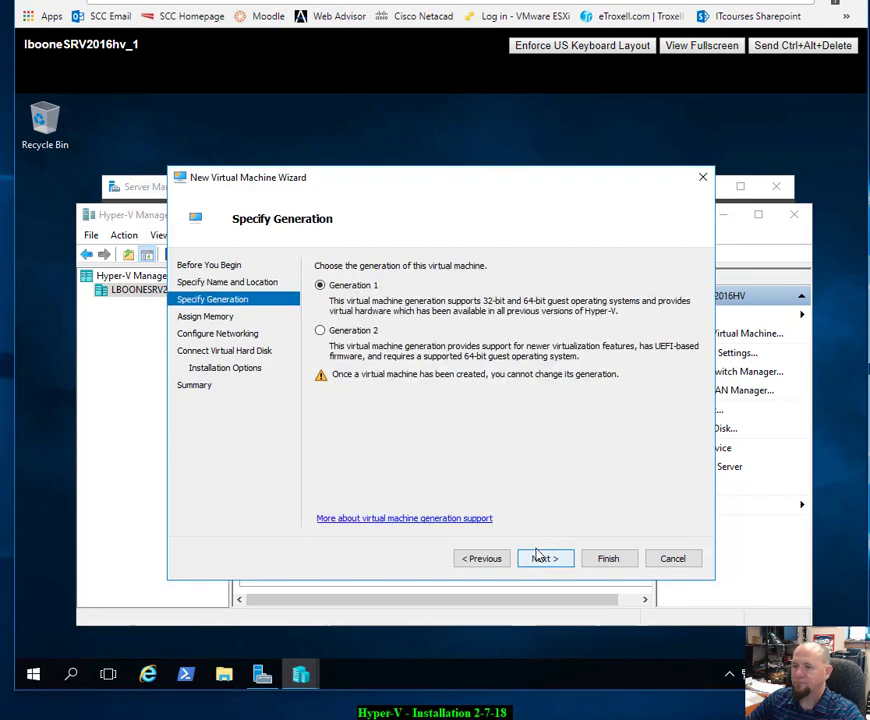
Step: Keep Generation 1 and 1024 MB memory, and connect to the Intel 82574L virtual switch
click(543, 560)
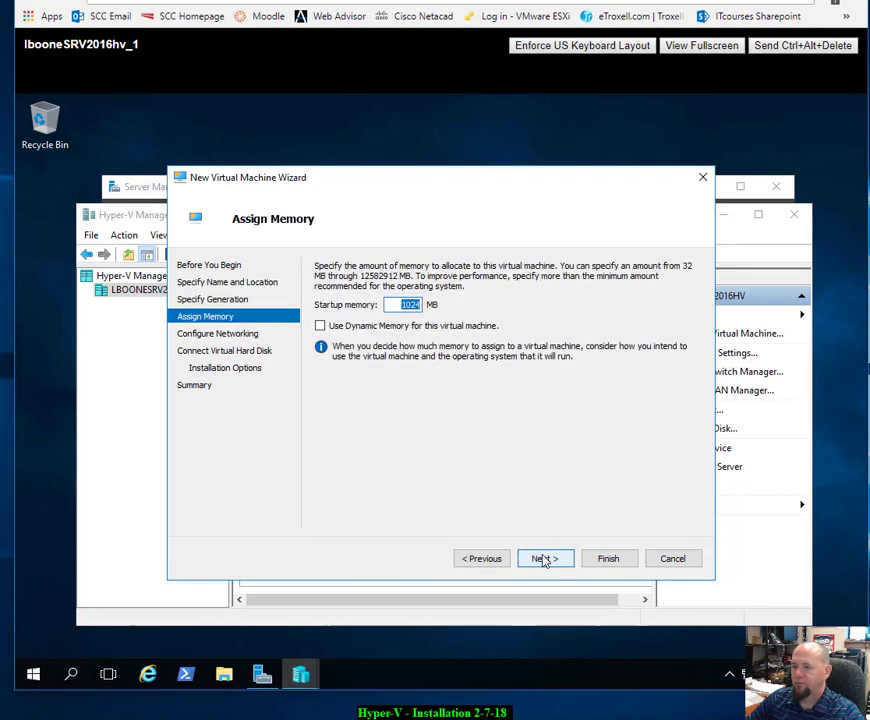
click(543, 560)
click(652, 297)
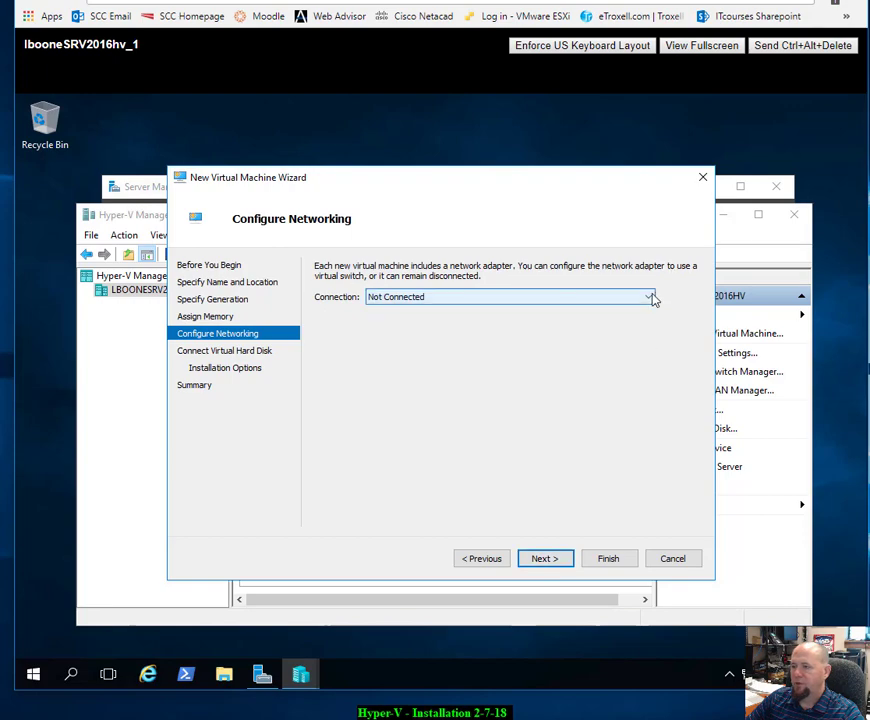
click(402, 332)
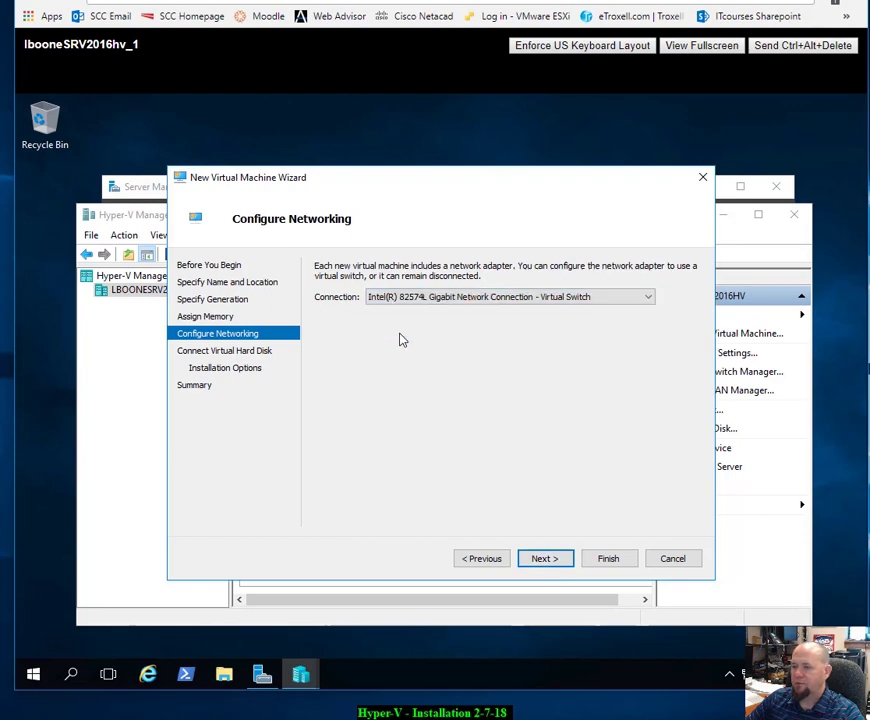
click(553, 562)
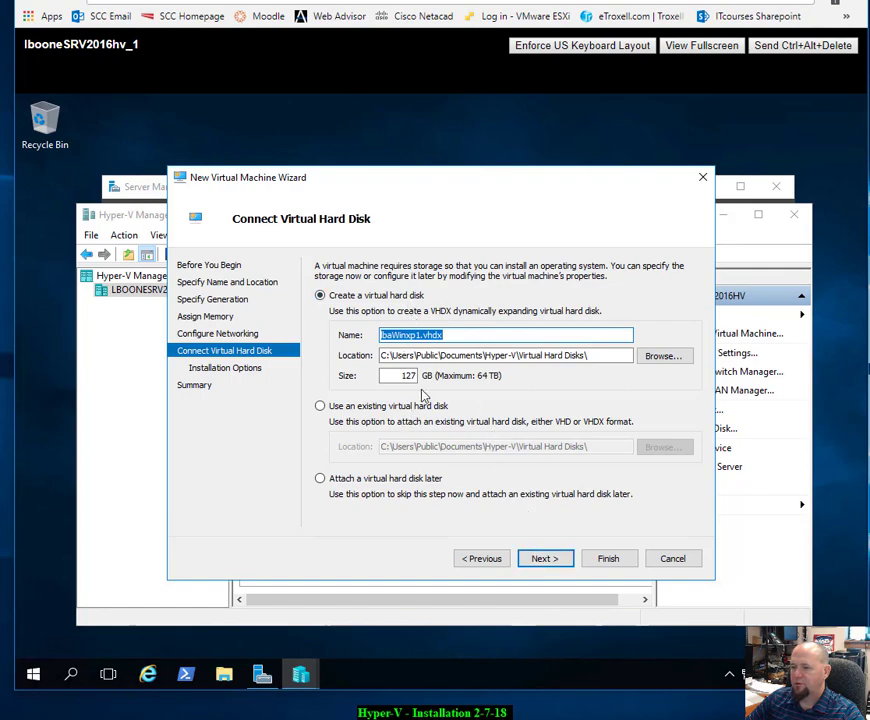
Step: Set a 50 GB virtual disk, keep installing from drive D:, and create the machine
click(404, 374)
drag(404, 375, 425, 374)
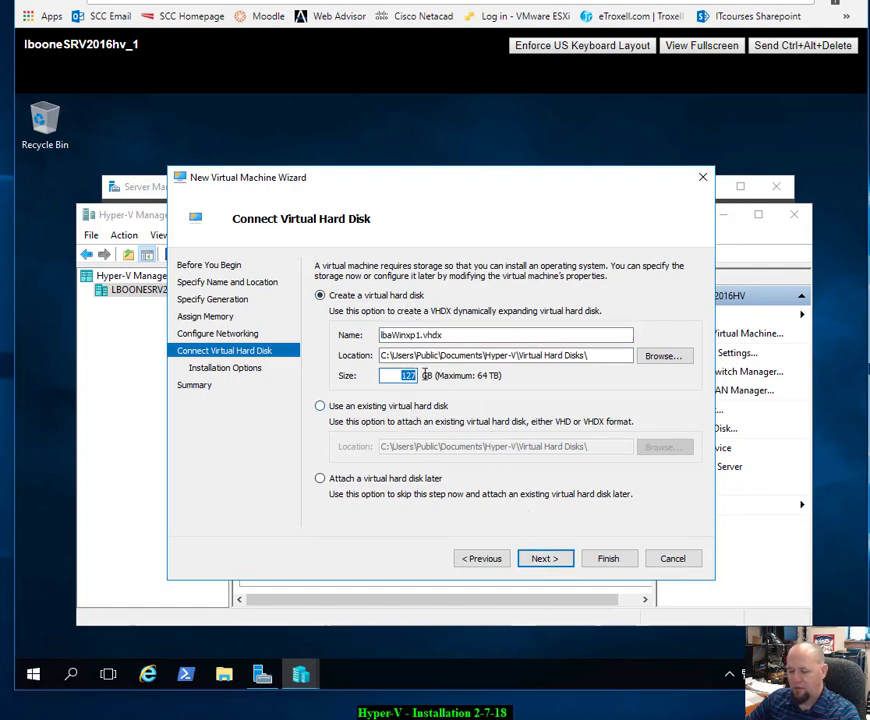
text(50)
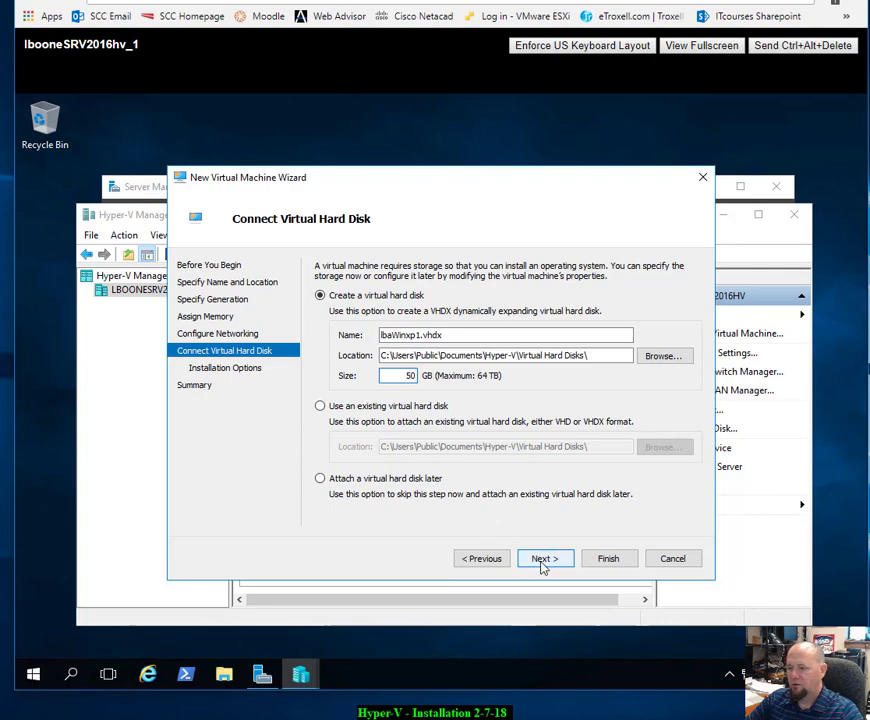
click(545, 561)
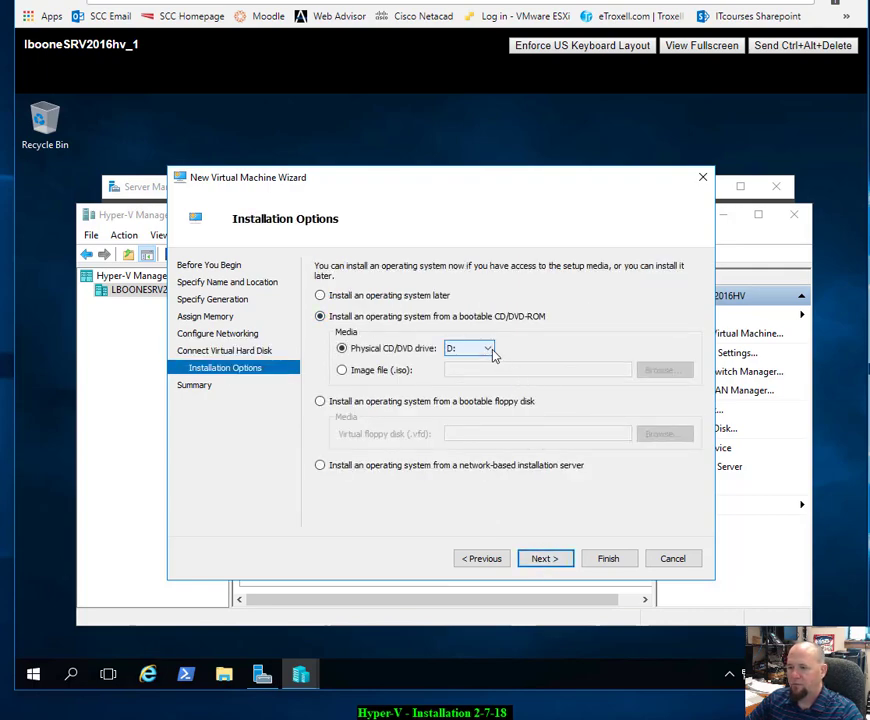
click(541, 557)
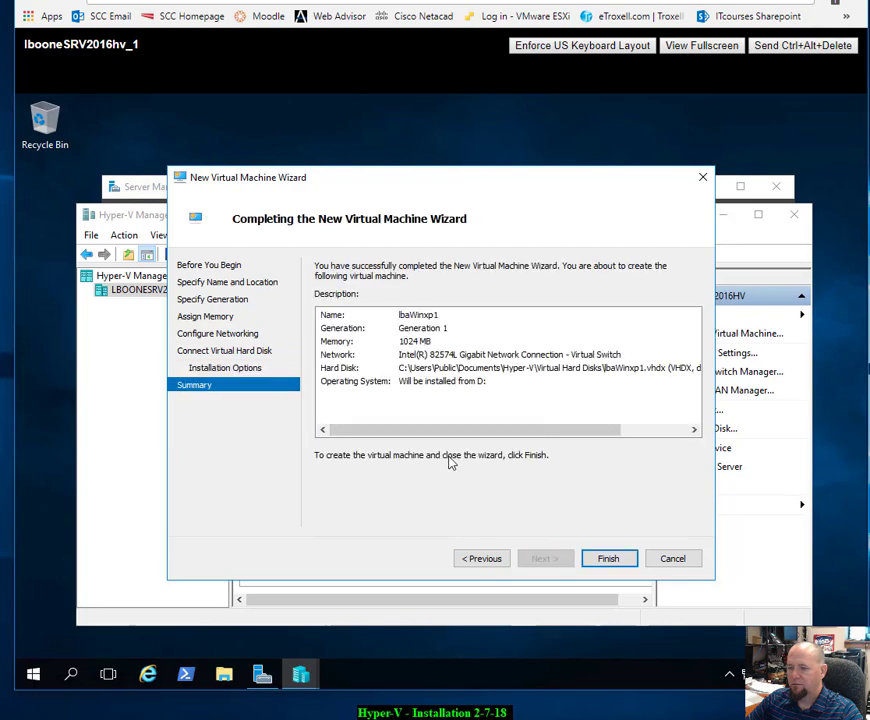
click(610, 559)
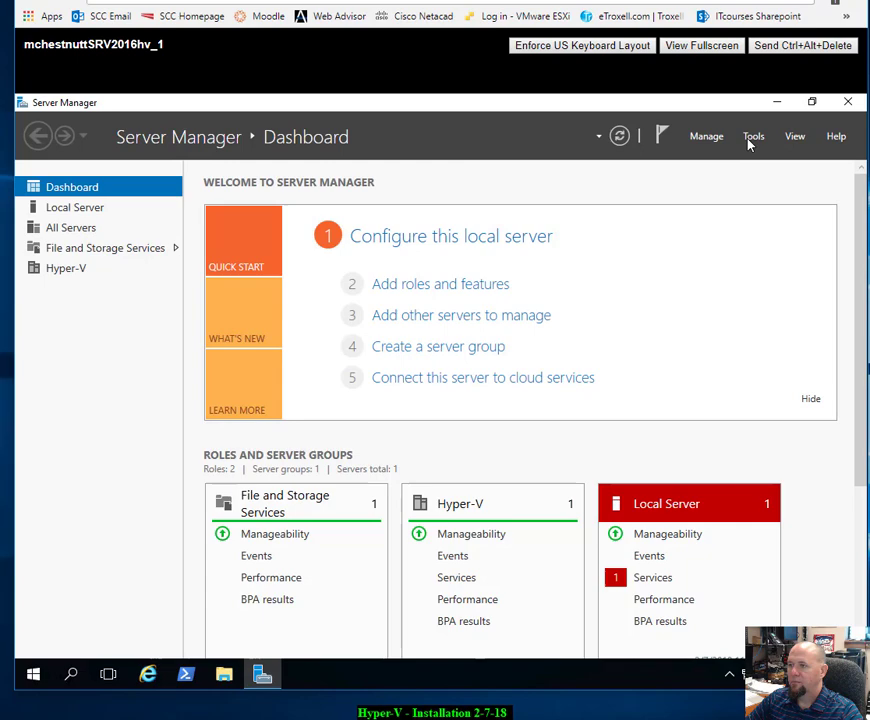
click(750, 140)
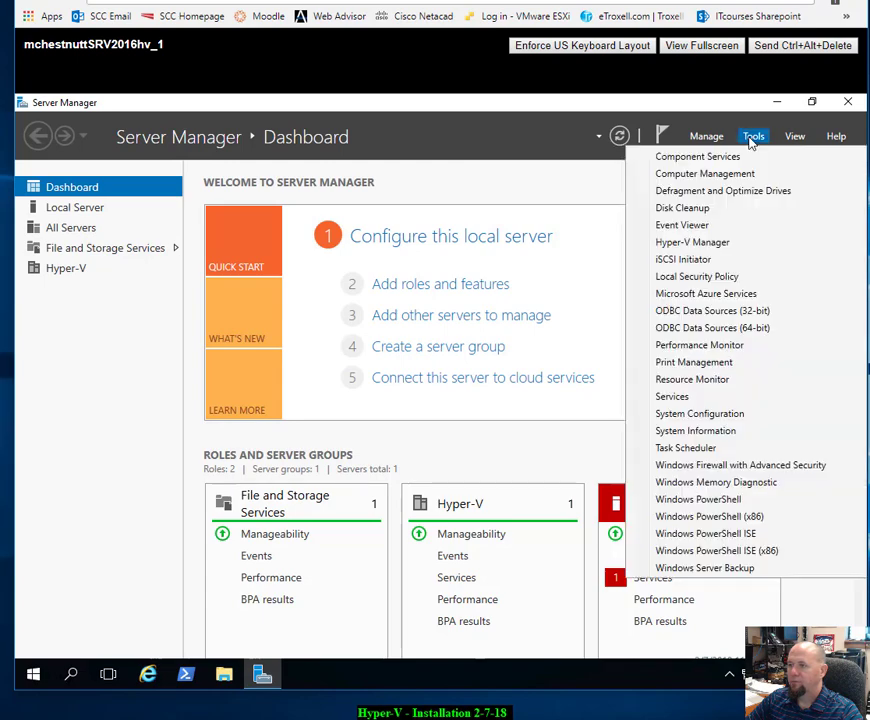
Step: Open Hyper-V Manager on the second server and start New > Virtual Machine from the Actions pane
click(695, 242)
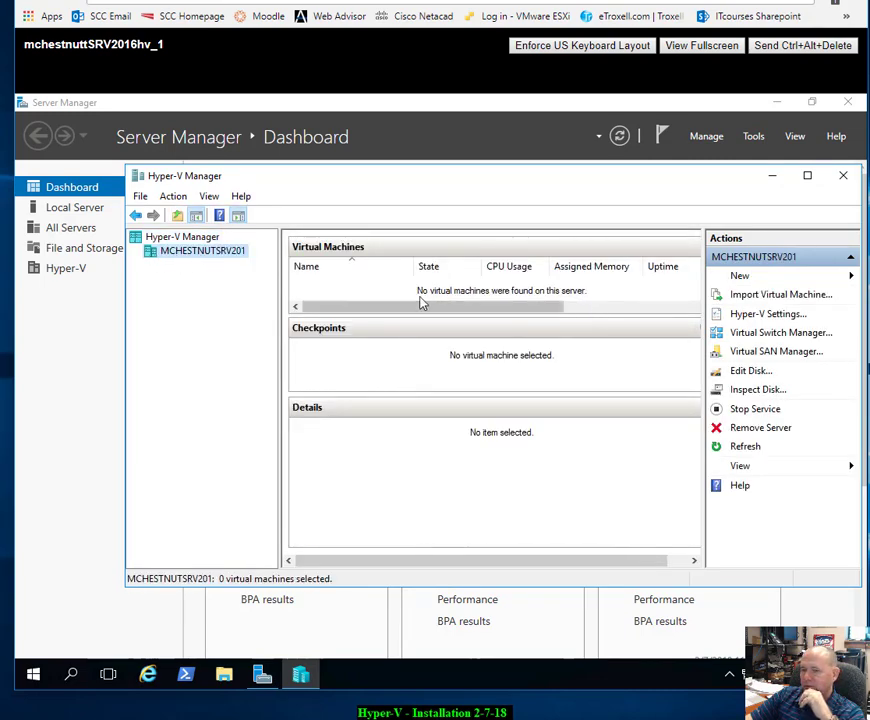
click(745, 279)
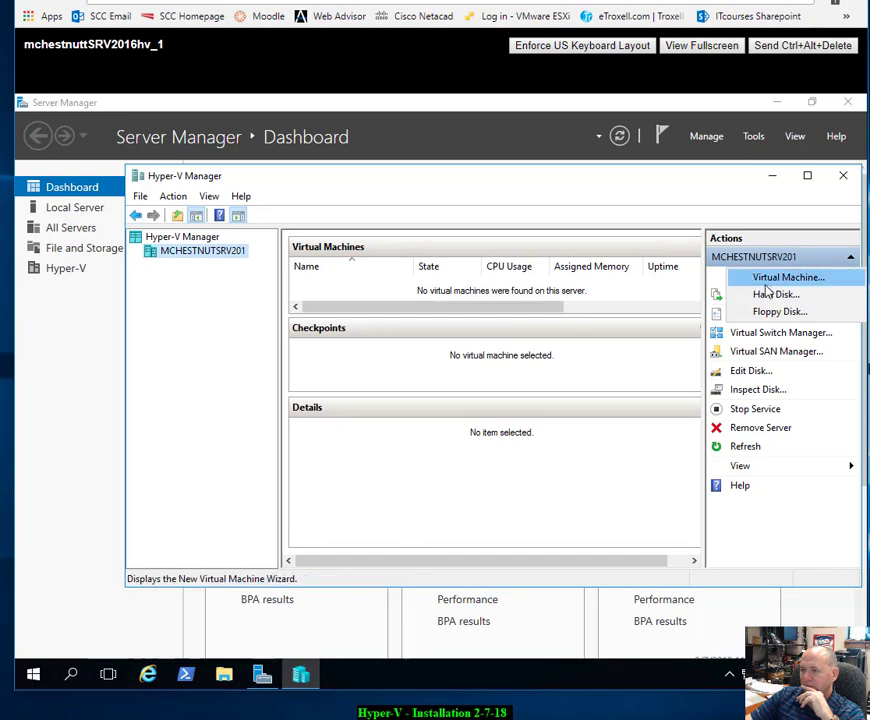
click(768, 285)
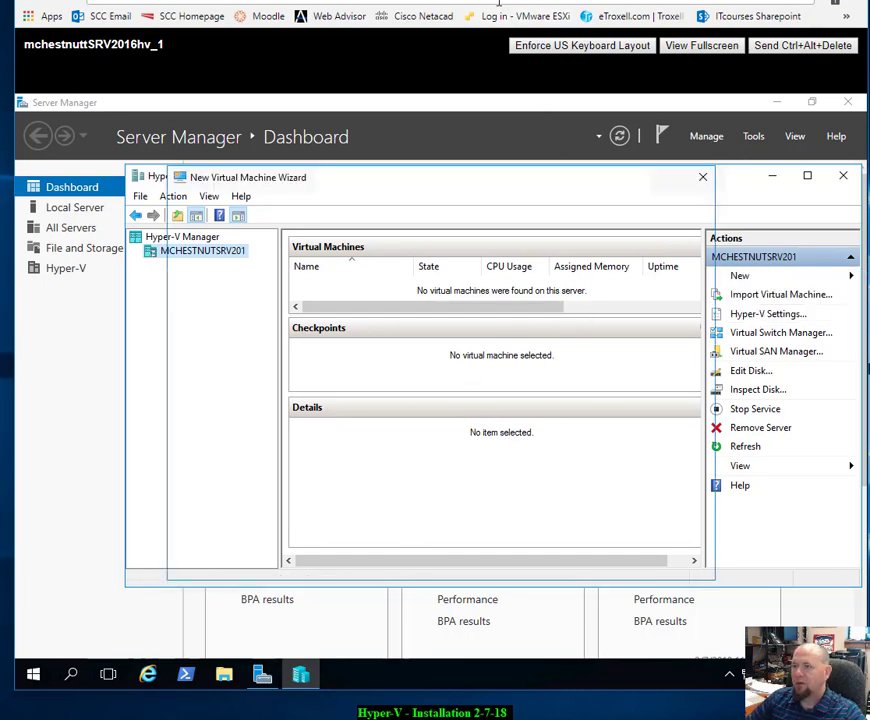
Step: Get past the wizard introduction and name the new virtual machine 'mca'
click(550, 560)
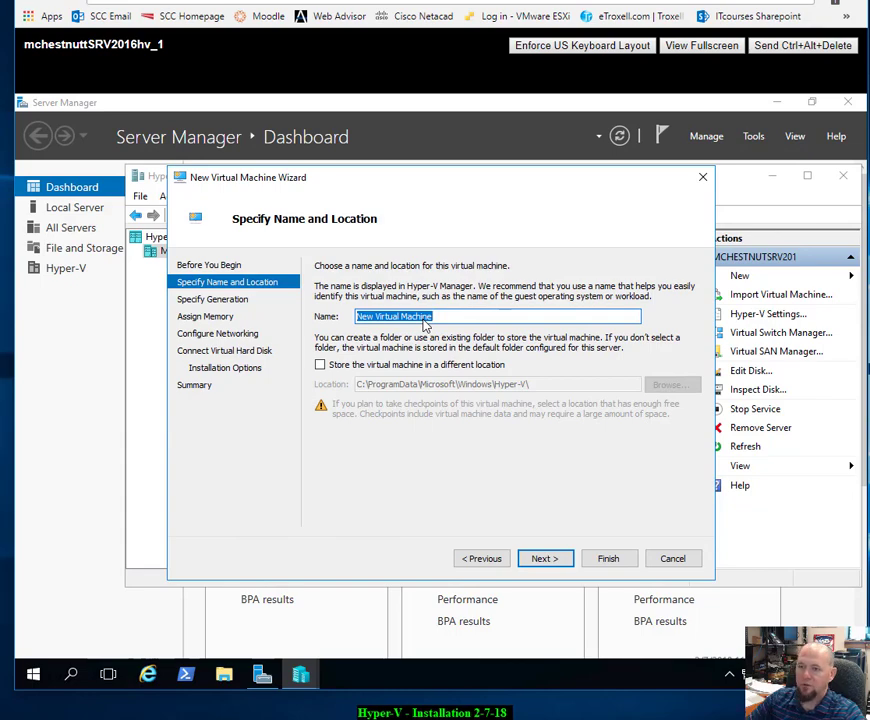
drag(520, 169, 537, 255)
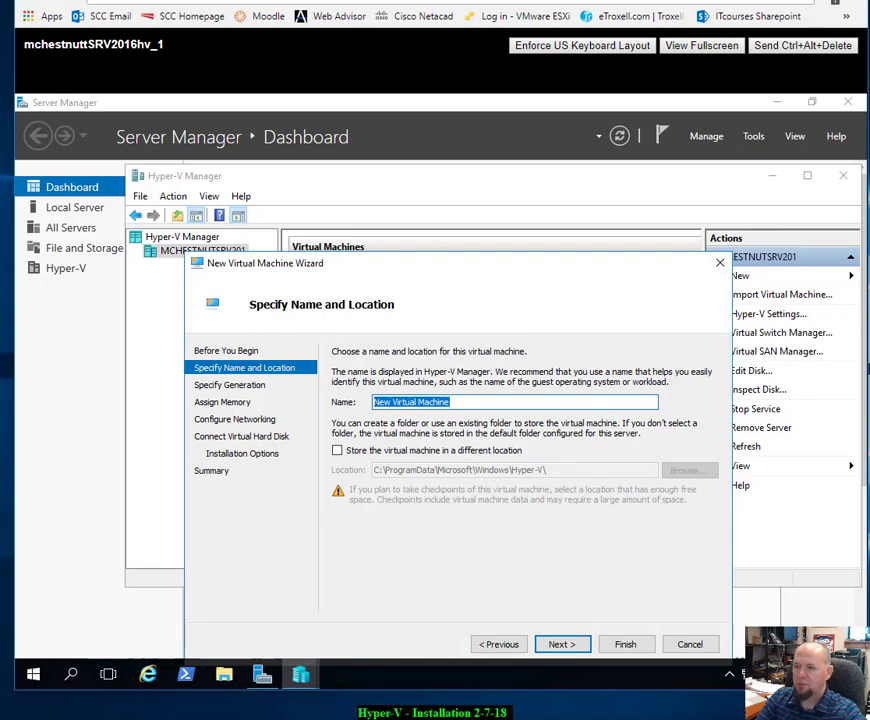
text(mcaWinxp1)
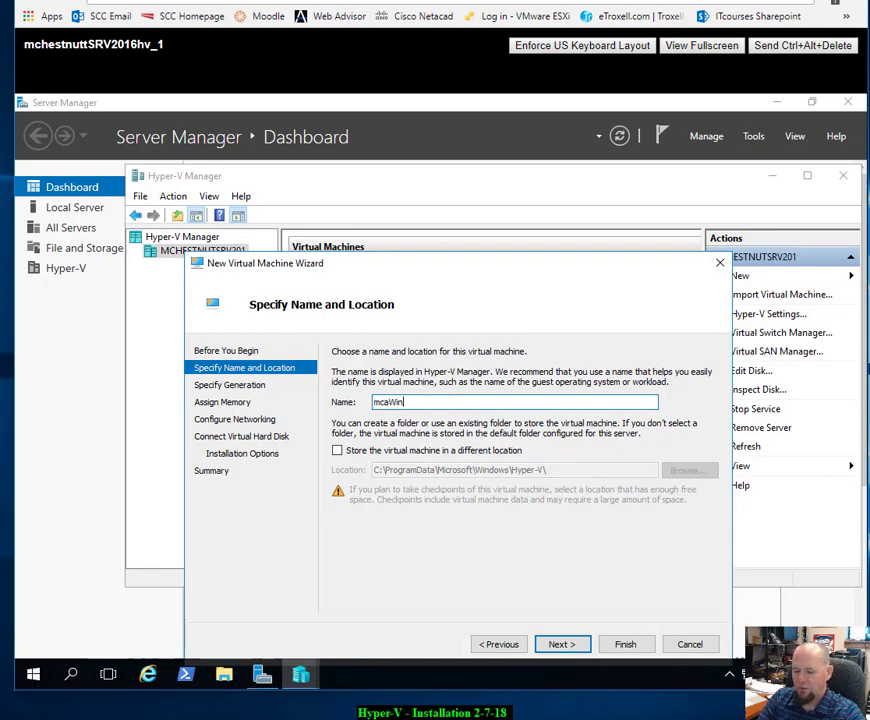
click(557, 645)
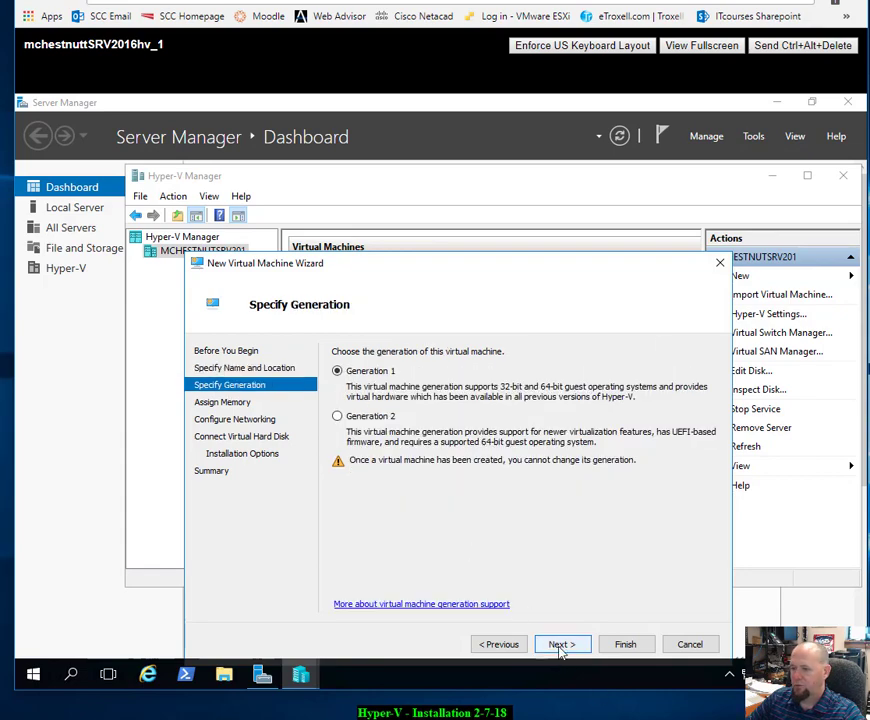
Step: Keep Generation 1 and 1024 MB memory, and connect to the Intel 82574L virtual switch
click(560, 645)
click(560, 645)
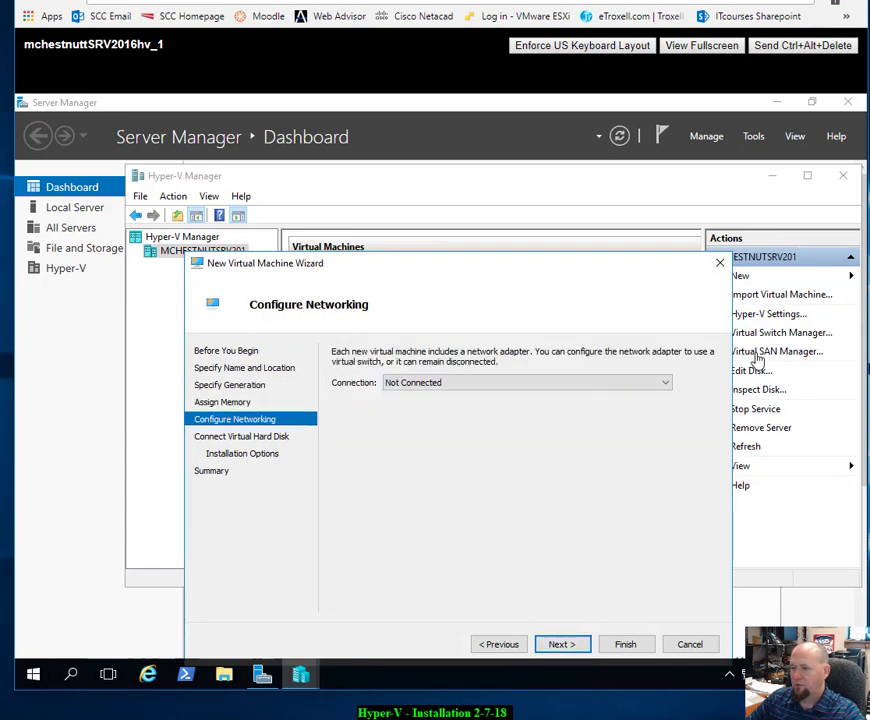
click(670, 386)
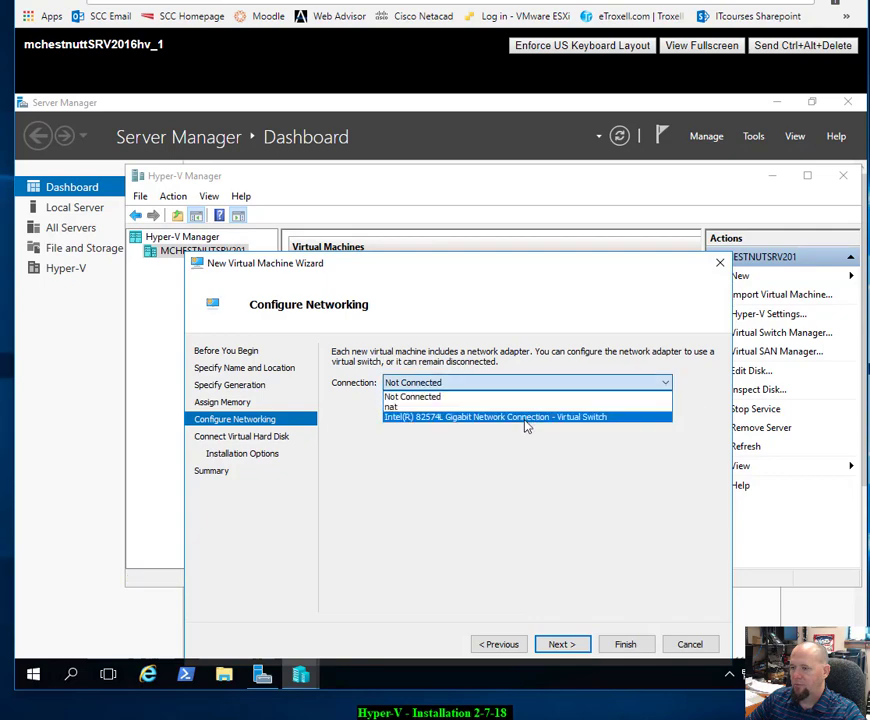
click(526, 426)
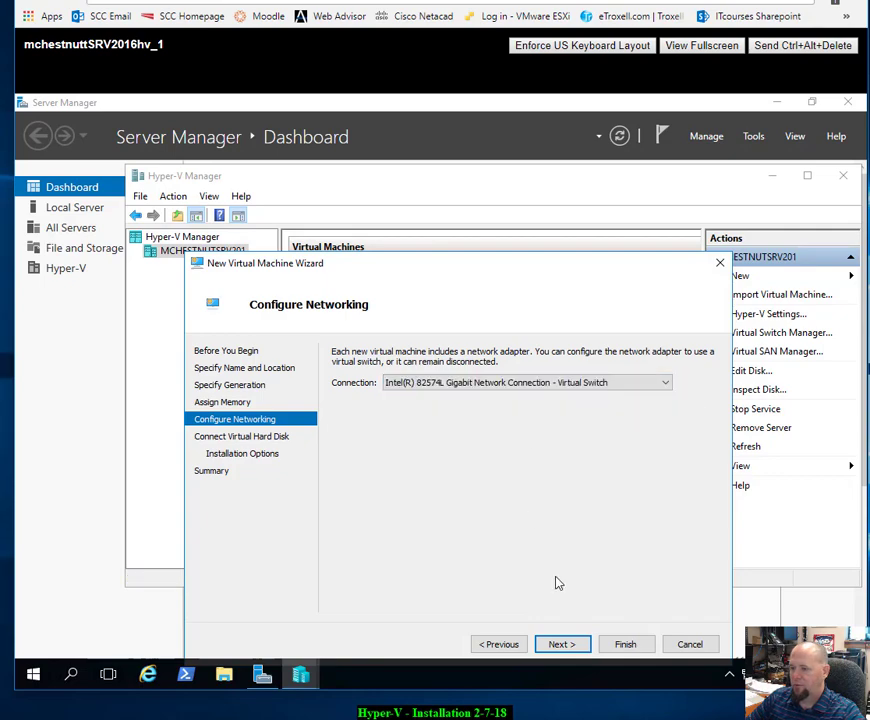
Step: Set a 50 GB virtual disk, keep installing from drive D:, and create the machine
click(561, 645)
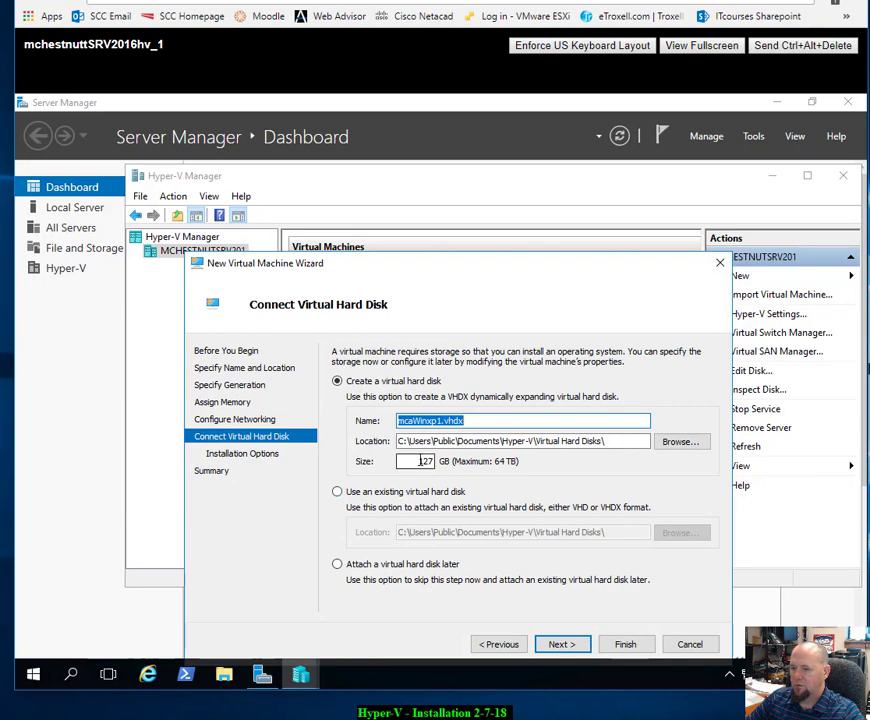
drag(400, 461, 450, 463)
text(50)
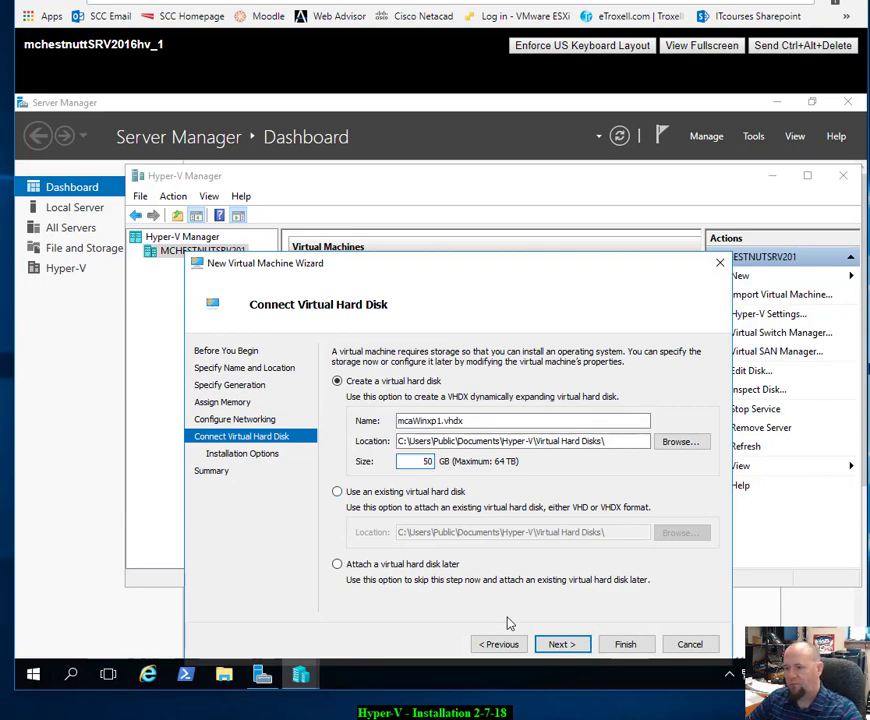
click(562, 647)
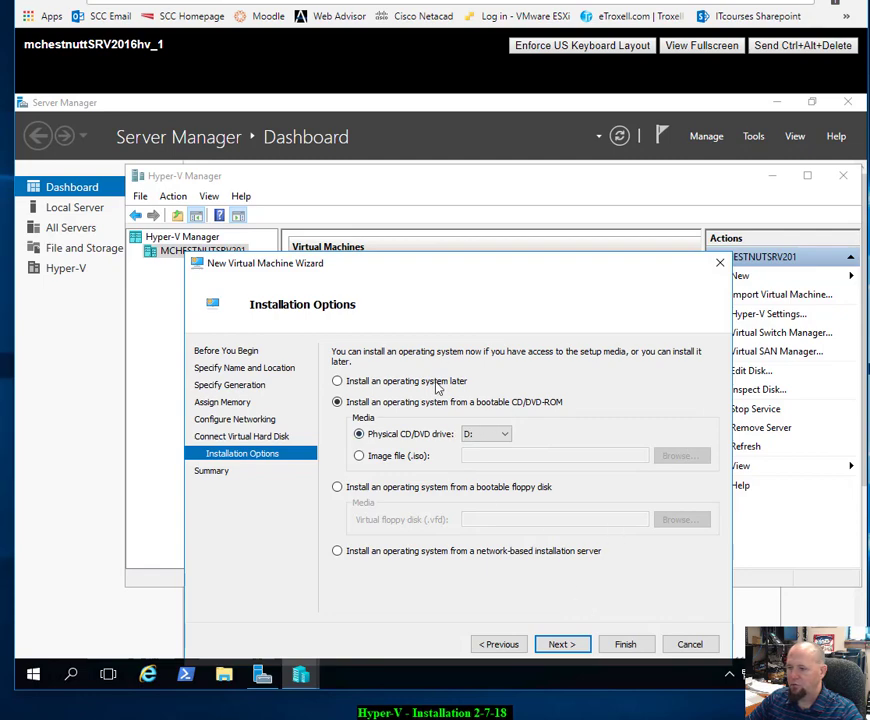
click(557, 644)
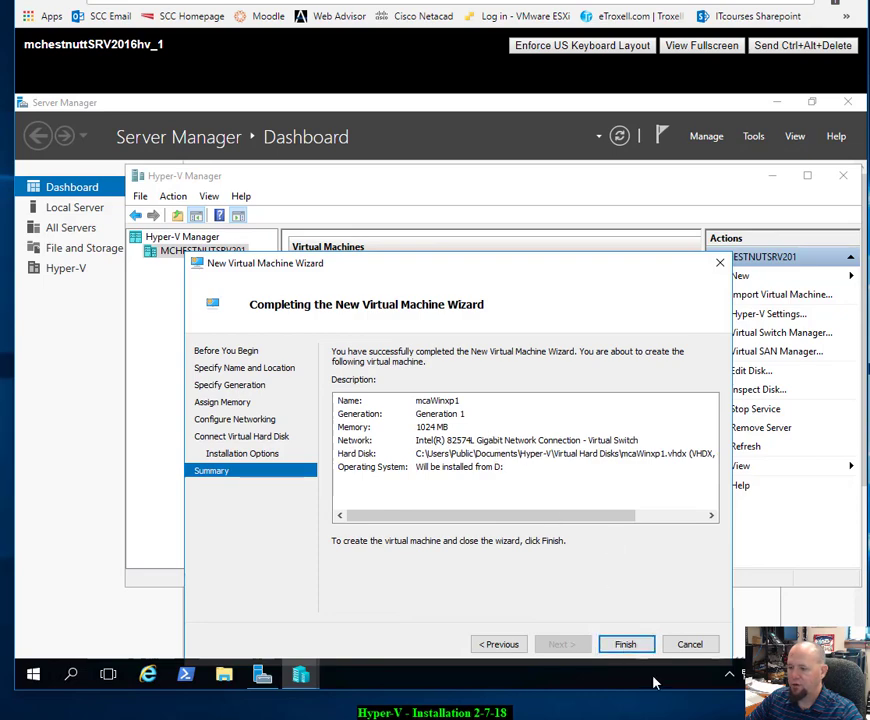
click(634, 644)
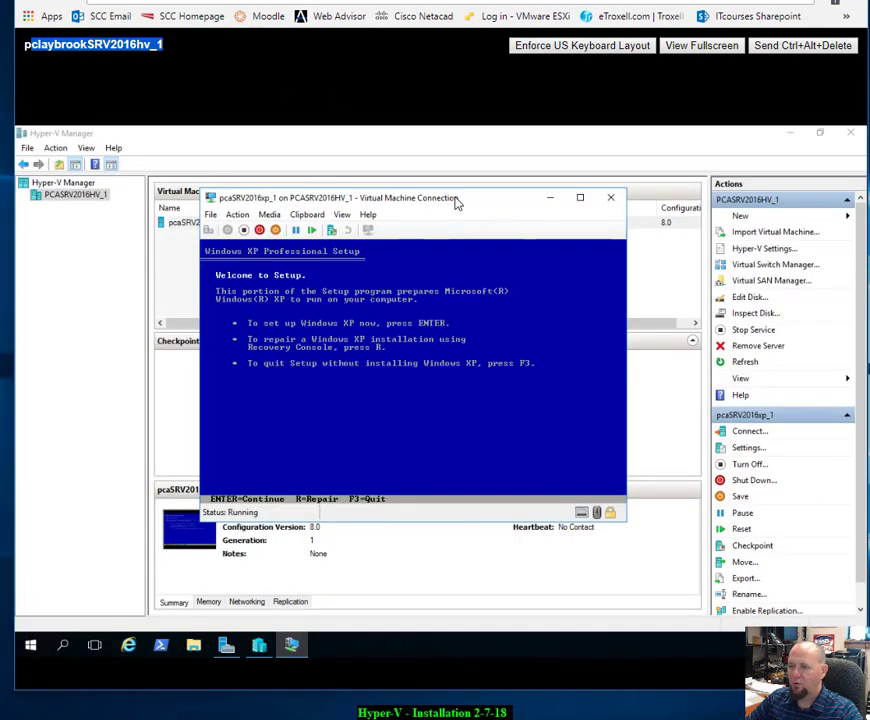
Step: In pcaSRV2016xp_1, begin XP Setup, accept the licence, and quick-format the unpartitioned space as NTFS
drag(451, 198, 467, 182)
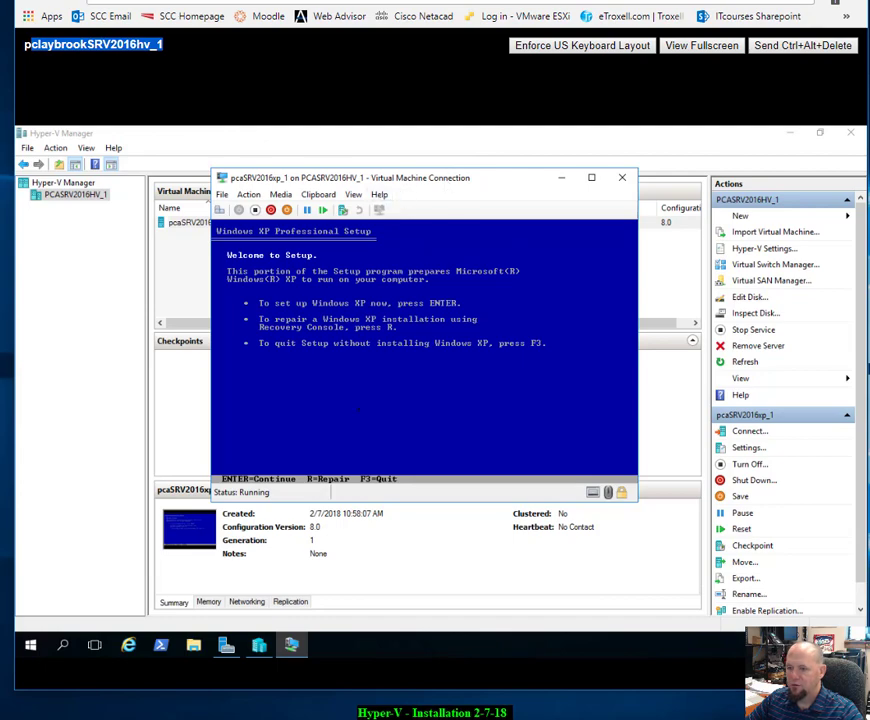
key(Return)
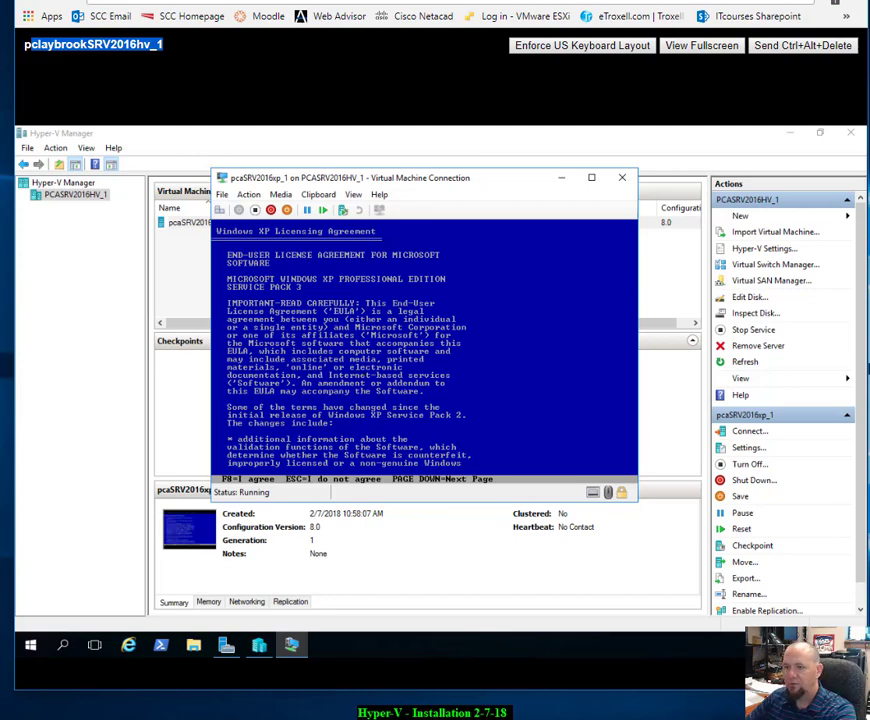
key(F8)
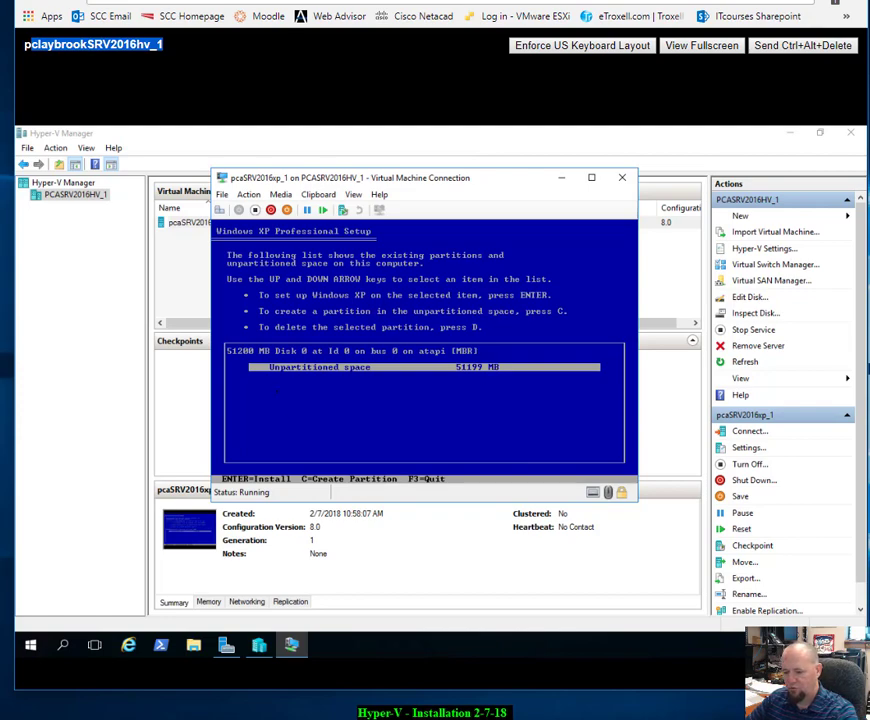
key(Return)
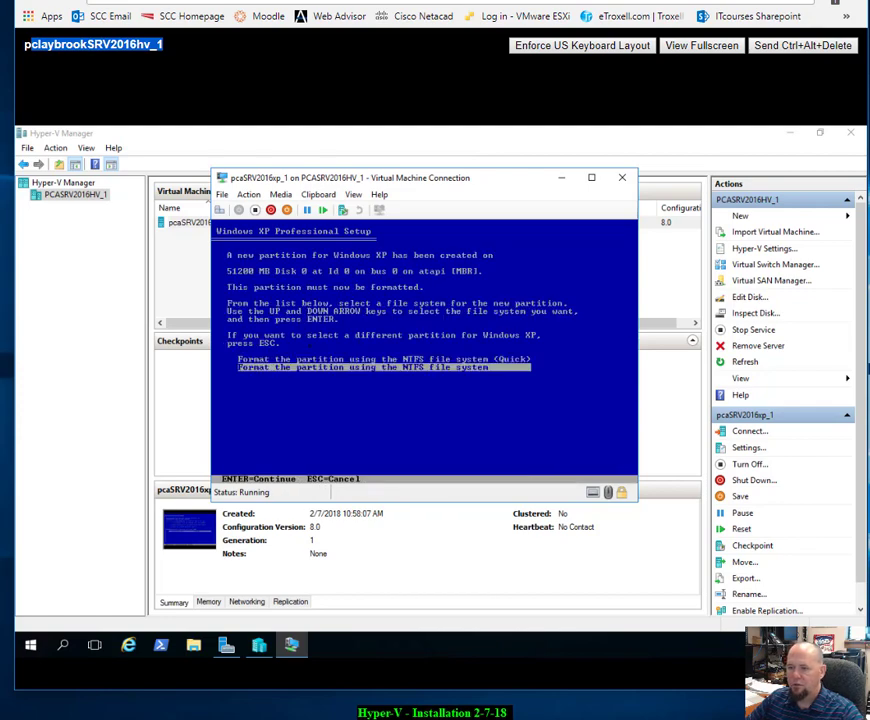
key(Up)
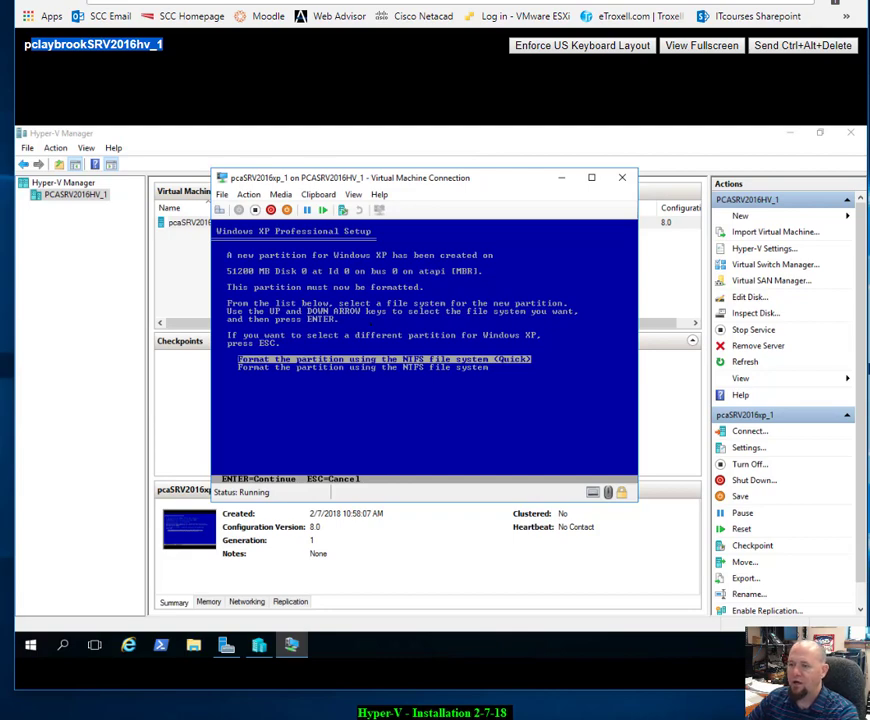
key(Return)
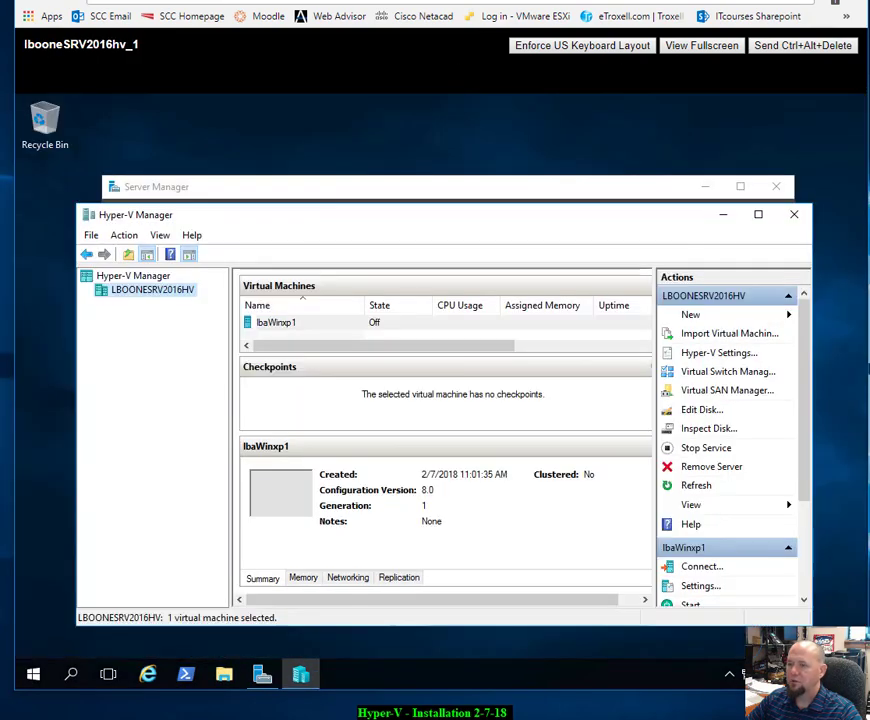
Step: Connect to the consoles of the turned-off VMs lbaWinxp1 and mcaWinxp1 in two student sessions
right_click(305, 324)
click(354, 337)
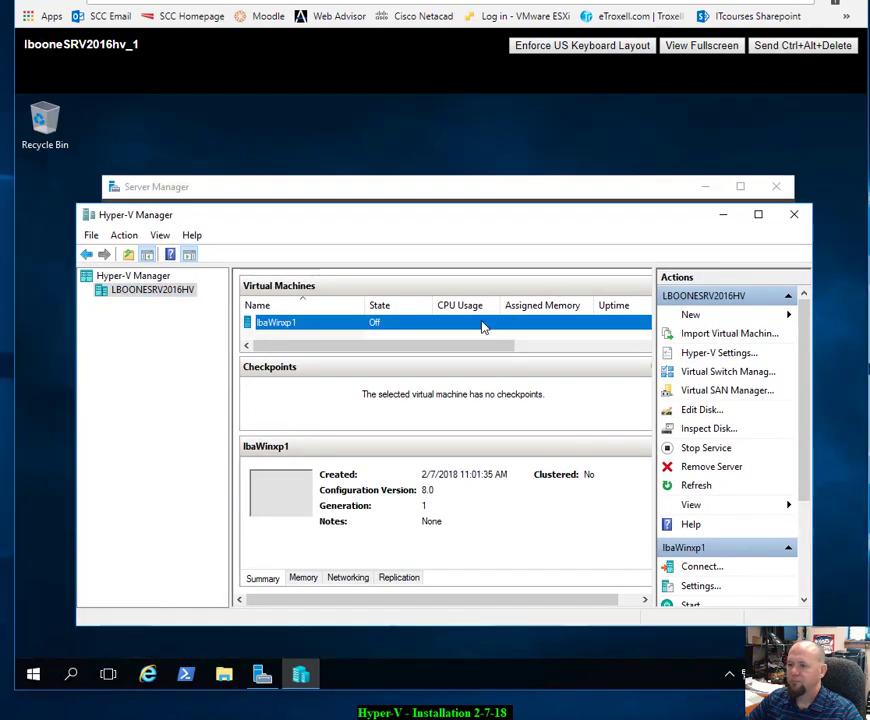
right_click(482, 327)
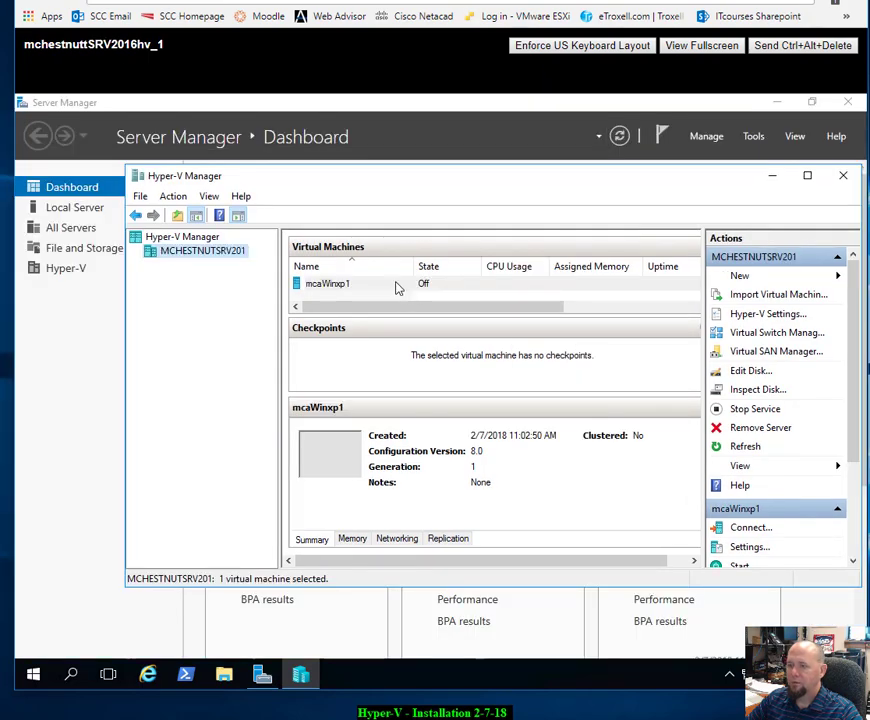
right_click(396, 287)
click(416, 292)
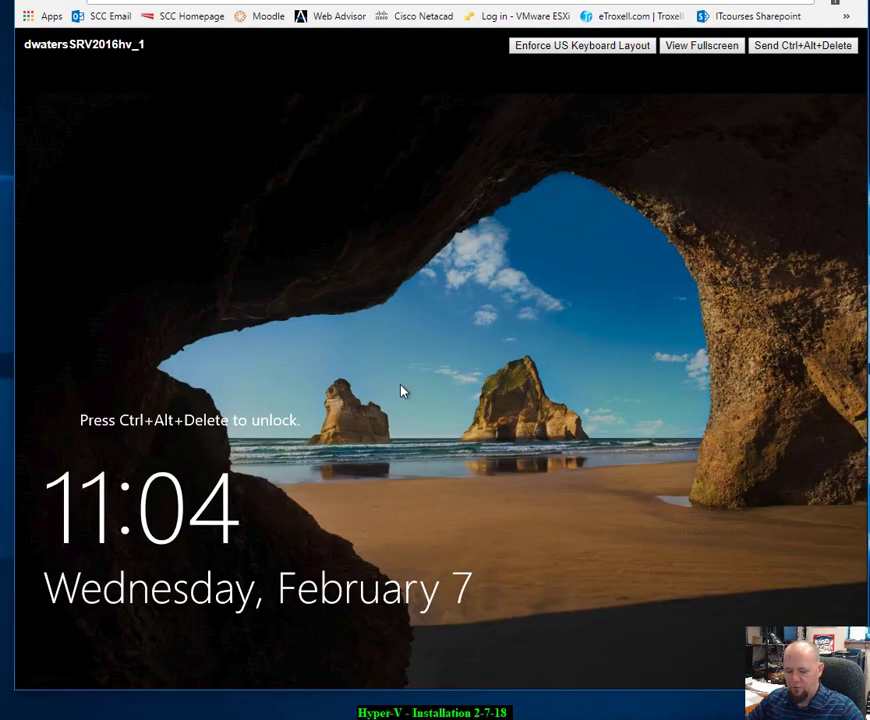
Step: Unlock the student's Server 2016 session and sign in as Administrator with the account password
click(781, 46)
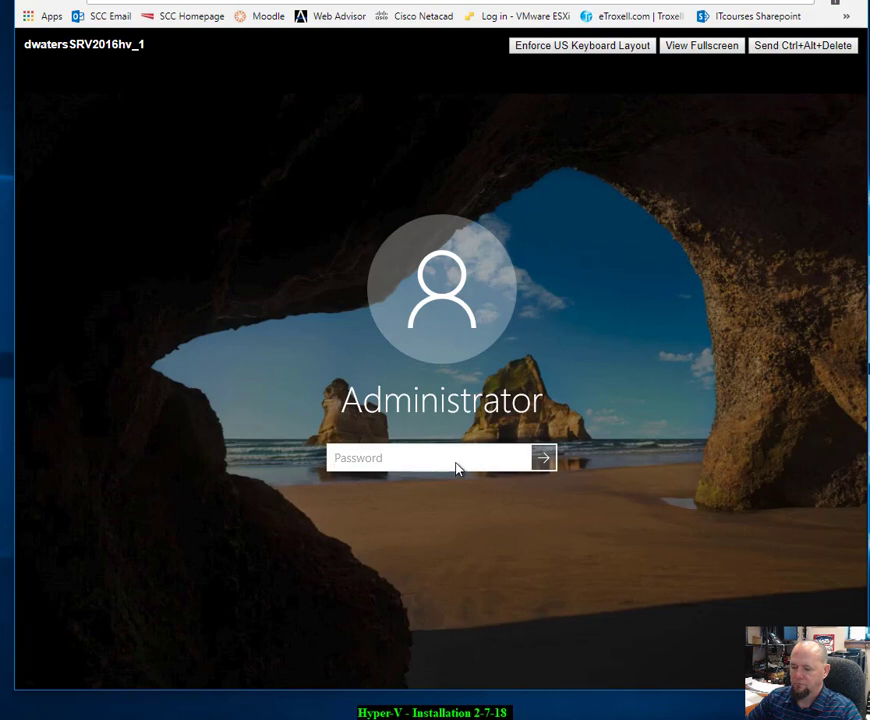
text(Pa$$)
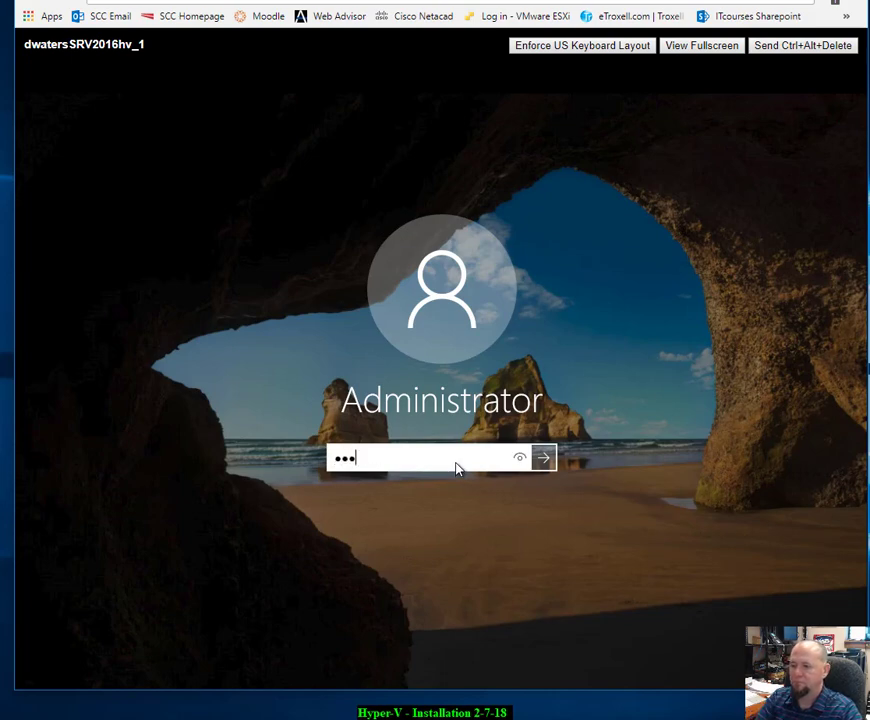
text(w0rd123)
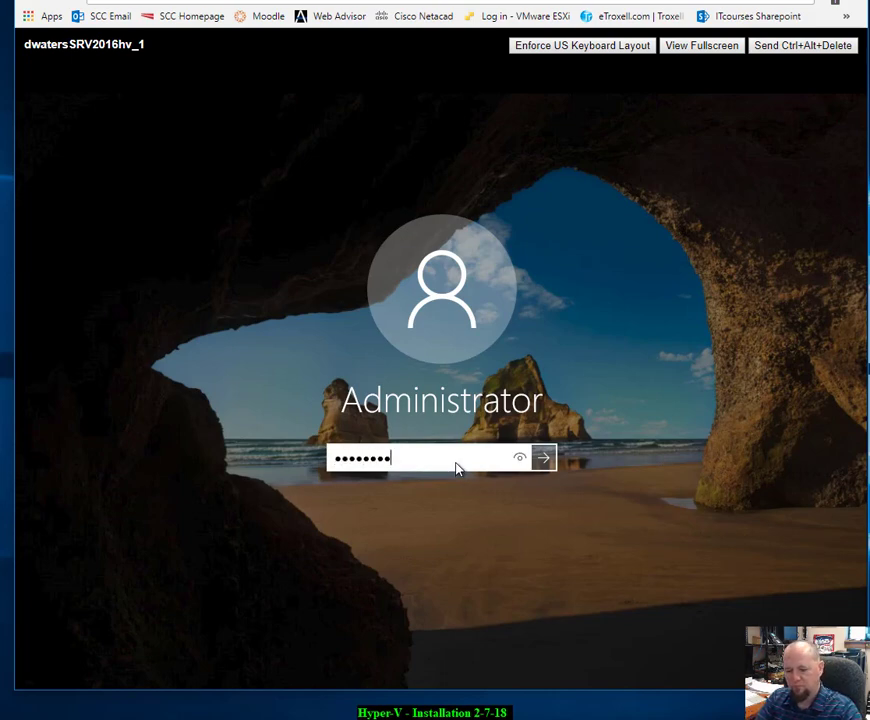
key(Return)
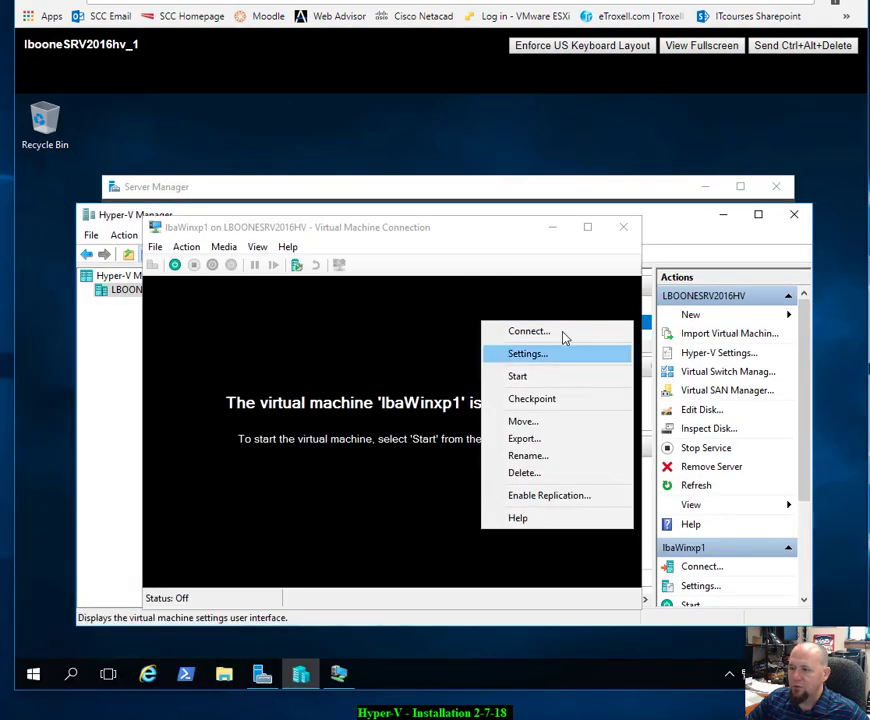
Step: Power on the lbaWinxp1 and mcaWinxp1 virtual machines from their connection windows
click(358, 326)
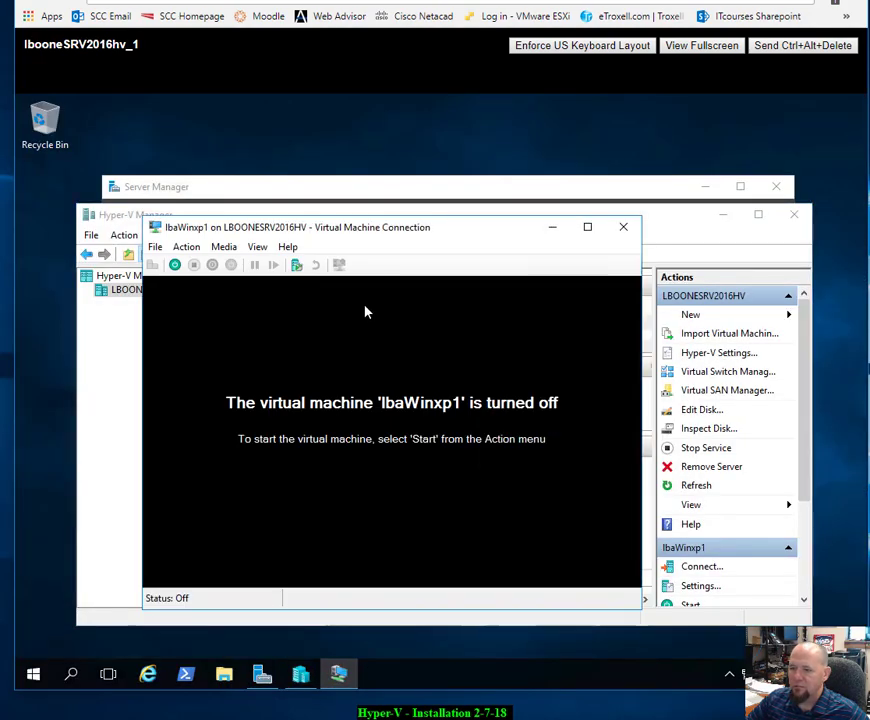
click(175, 266)
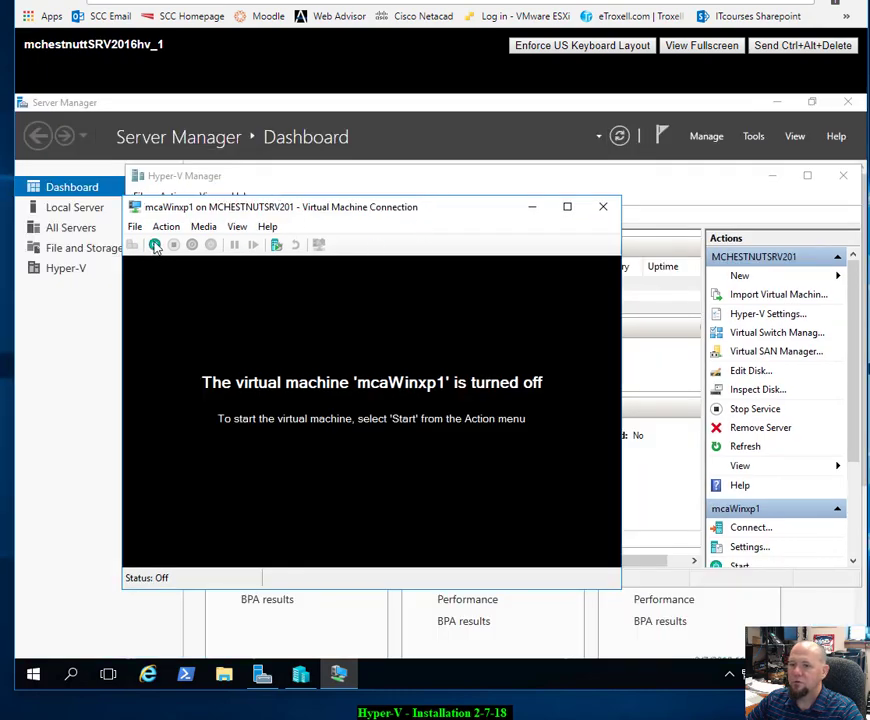
click(155, 247)
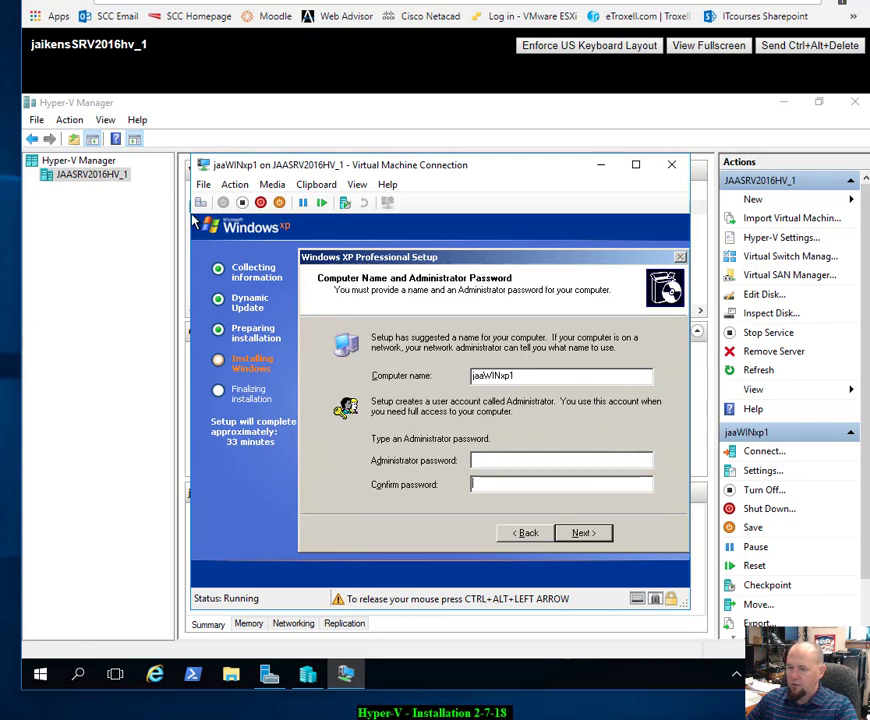
Step: Enter and confirm the Administrator password in jaaWINxp1's XP Setup, then continue
text(p)
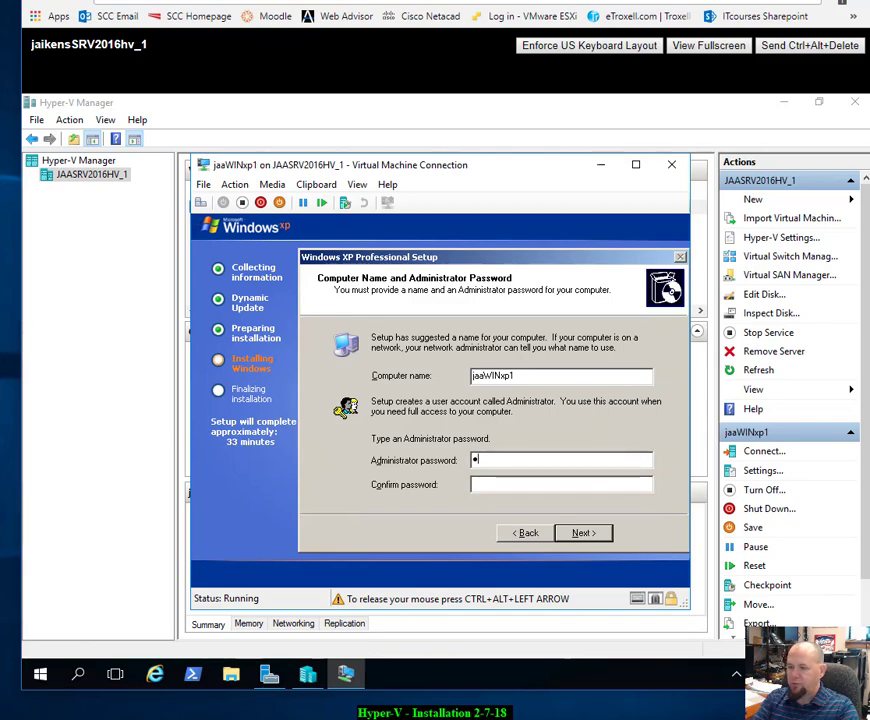
text(assword)
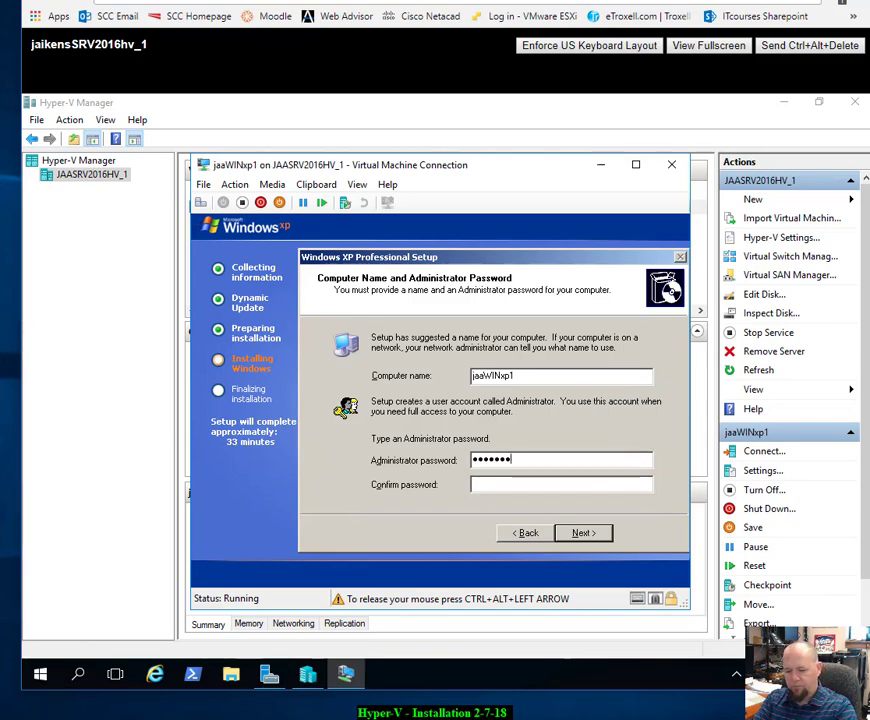
text(1234)
key(Tab)
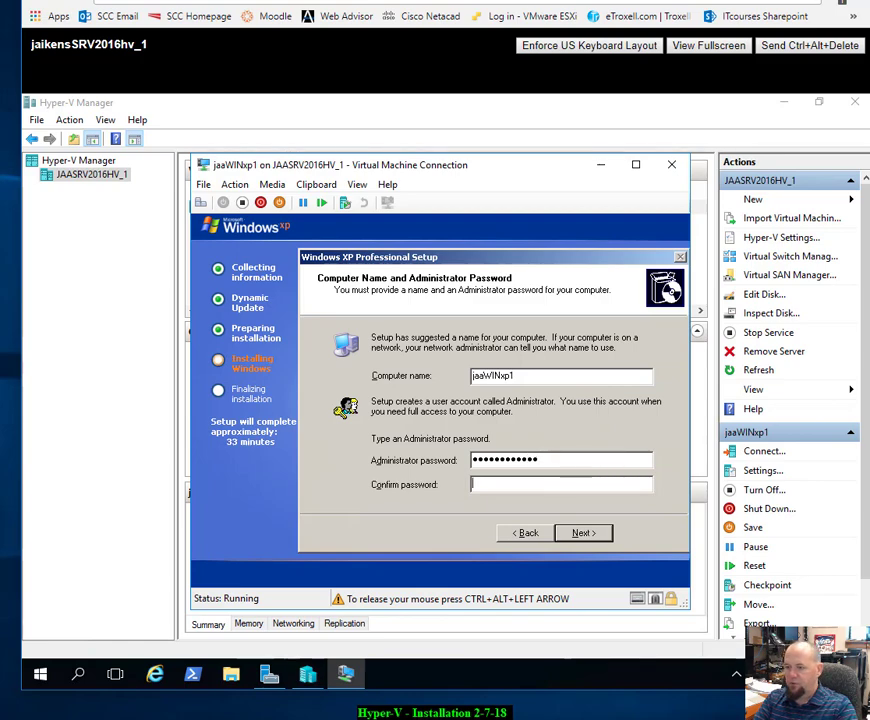
text(password123)
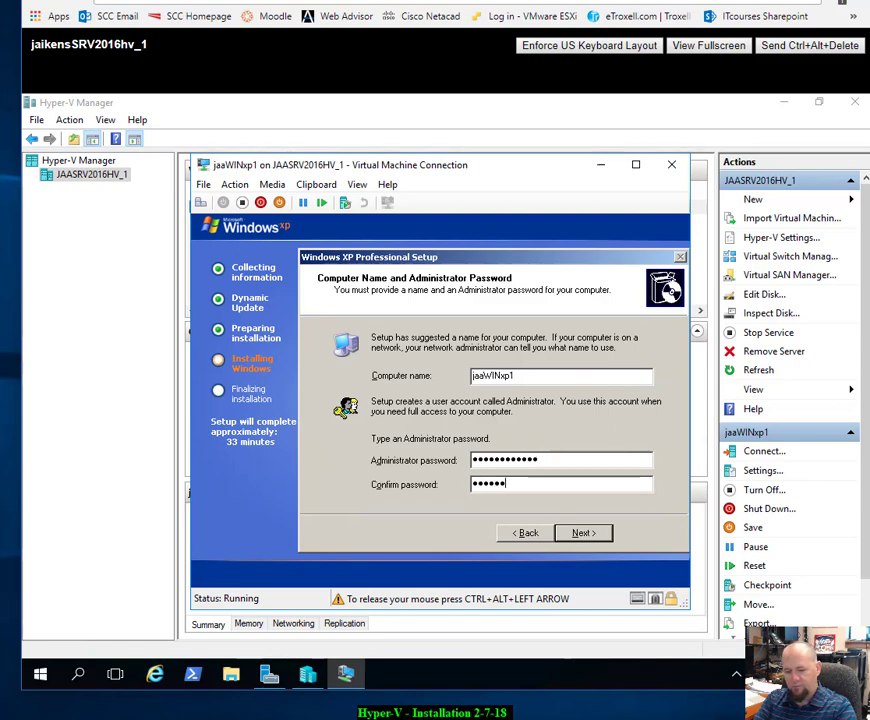
text(4)
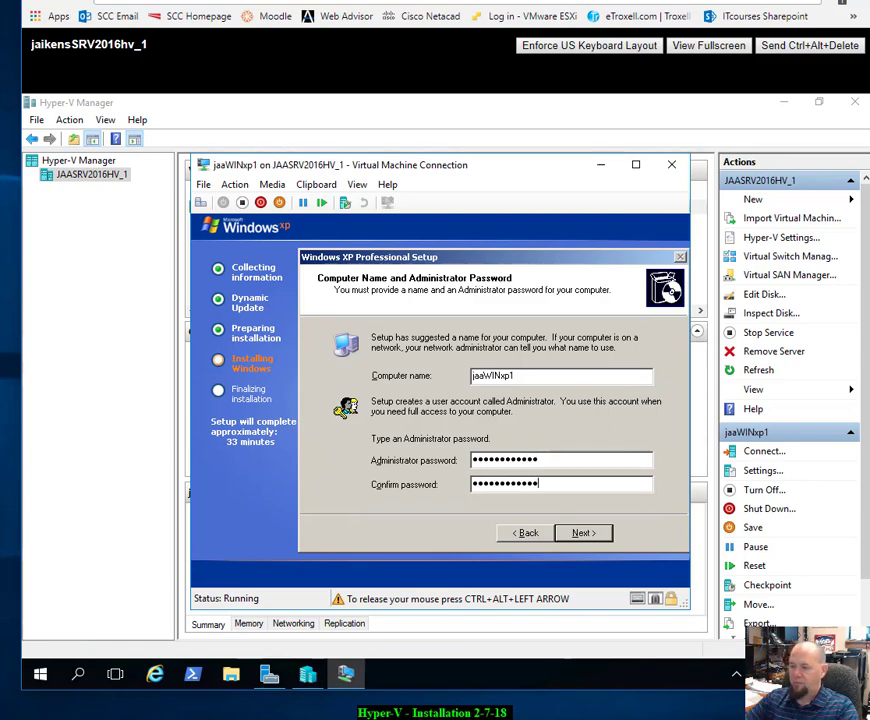
key(Tab)
key(Tab)
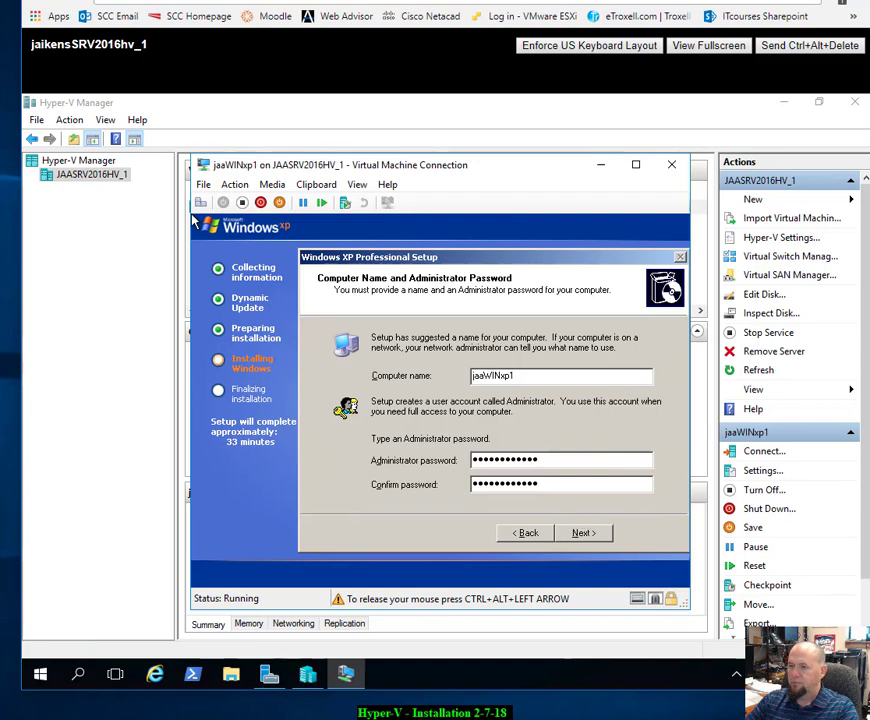
key(Return)
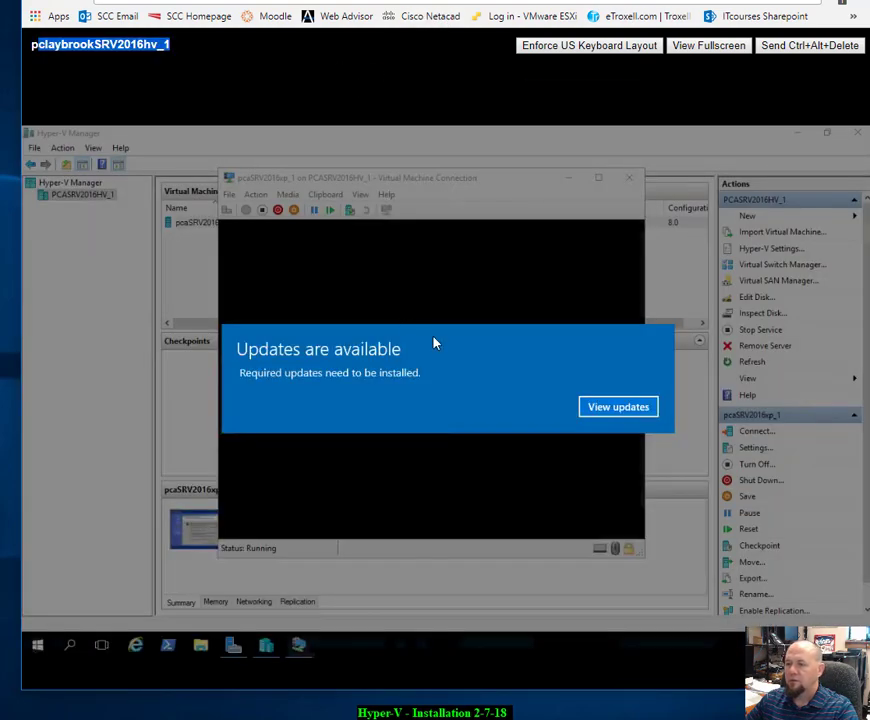
Step: Dismiss the 'Updates are available' notice covering the pcaSRV2016xp_1 console
click(645, 407)
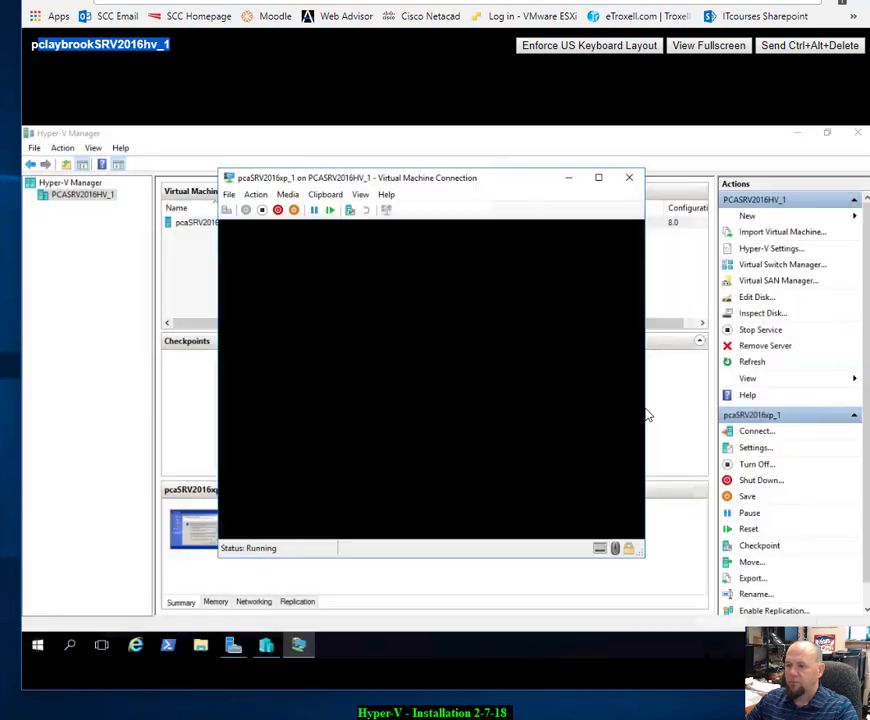